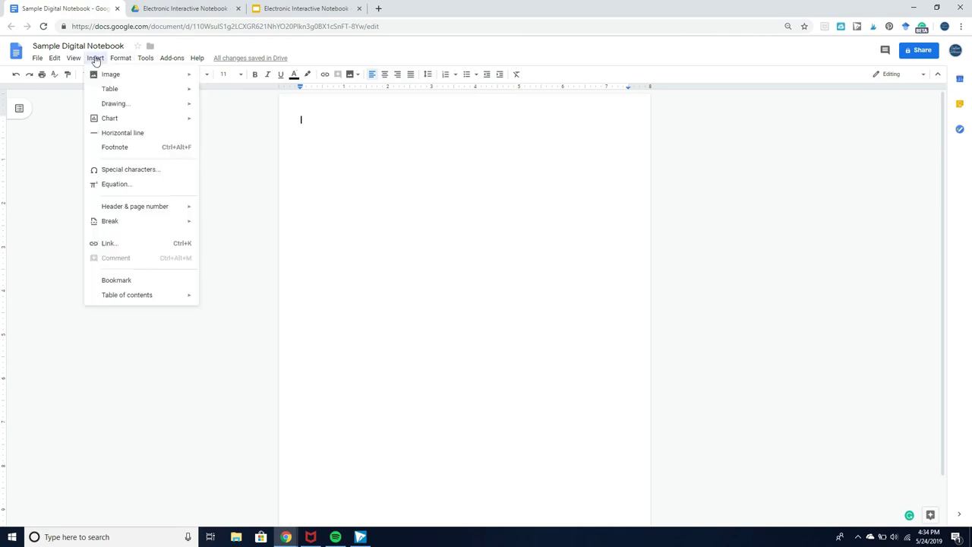
- Insert a 3 x 1 table headed Page Number, Date and Description, adding a second row
mouse_move(115, 92)
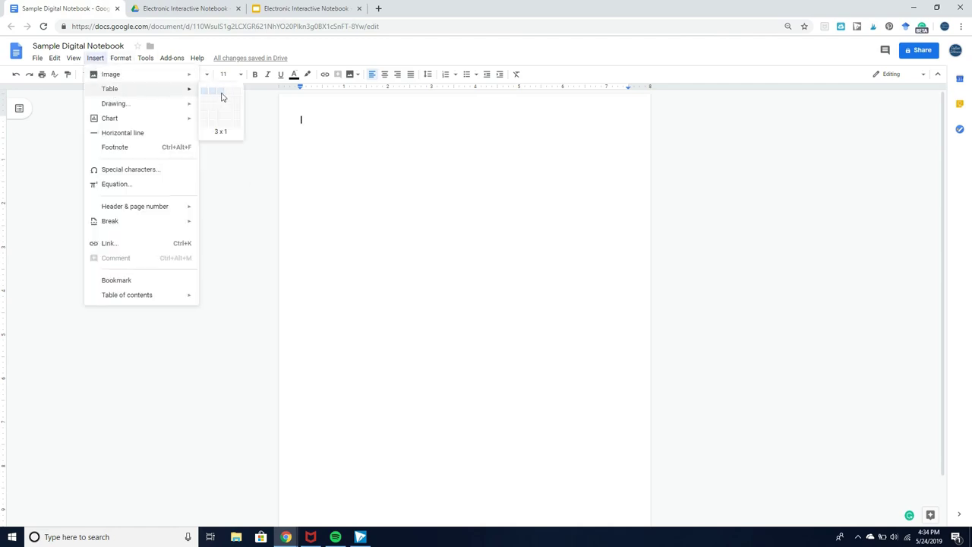
left_click(221, 96)
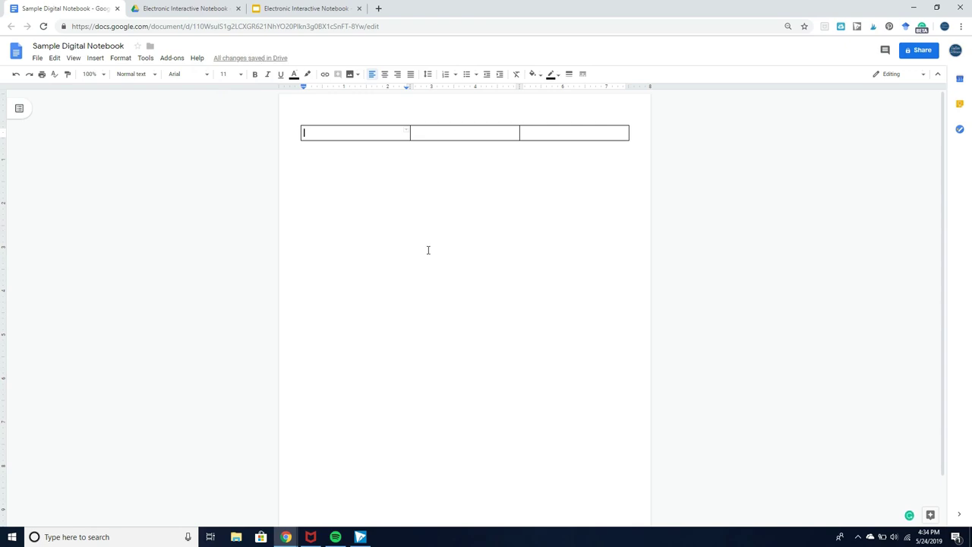
type("Page ")
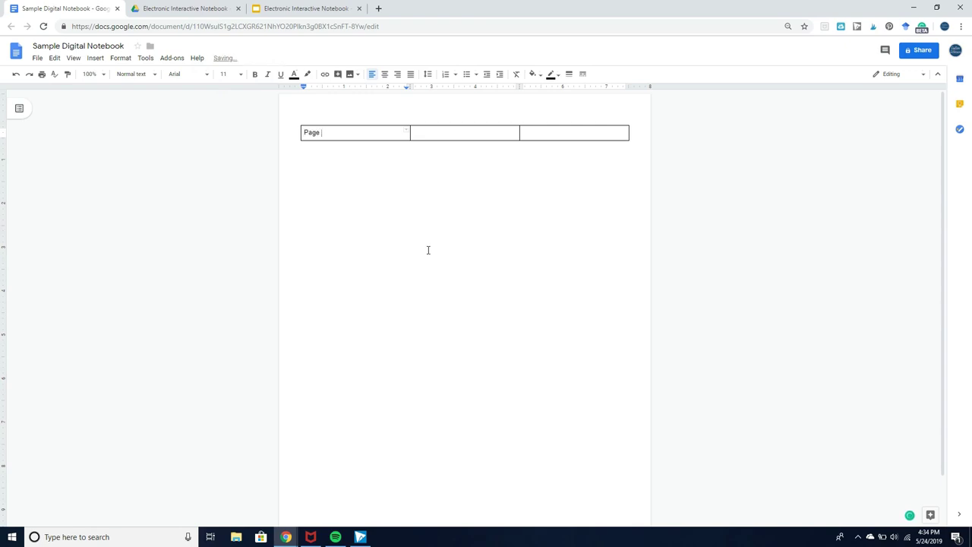
type("Number")
key("Tab")
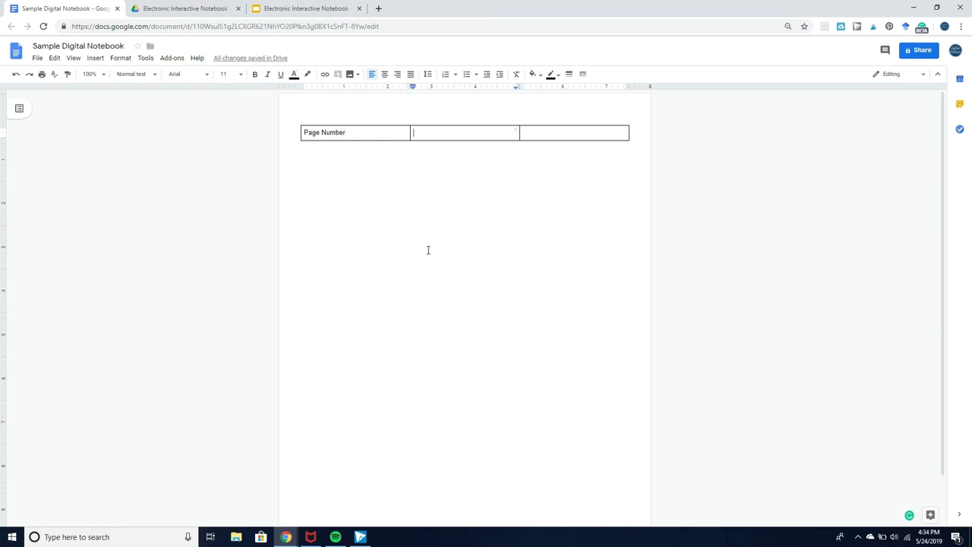
type("Date")
key("Tab")
type("Description")
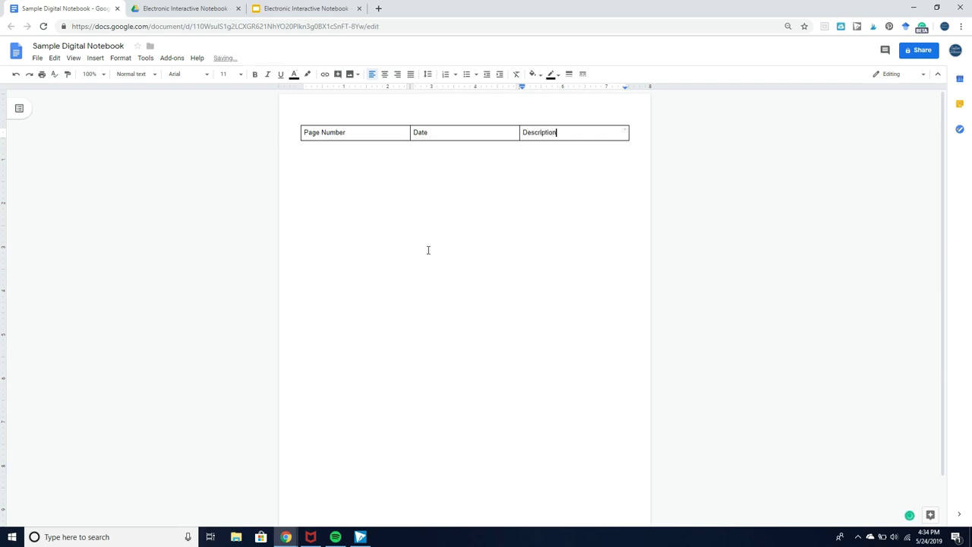
key("Tab")
- Narrow the Page Number and Date columns and number the rows 1 to 4
left_click_drag(410, 135, 353, 128)
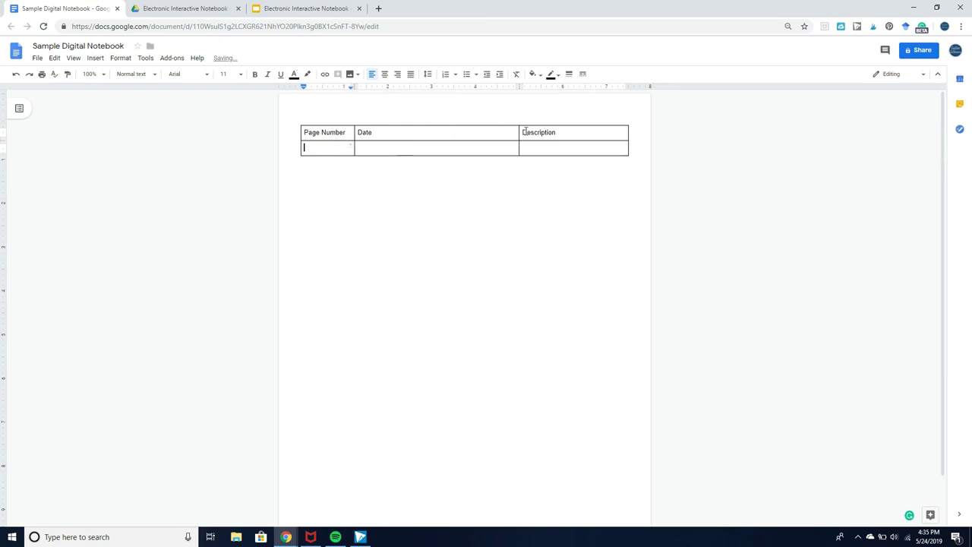
left_click_drag(518, 131, 397, 126)
left_click(330, 144)
type("1")
key("Tab")
key("Tab")
key("Tab")
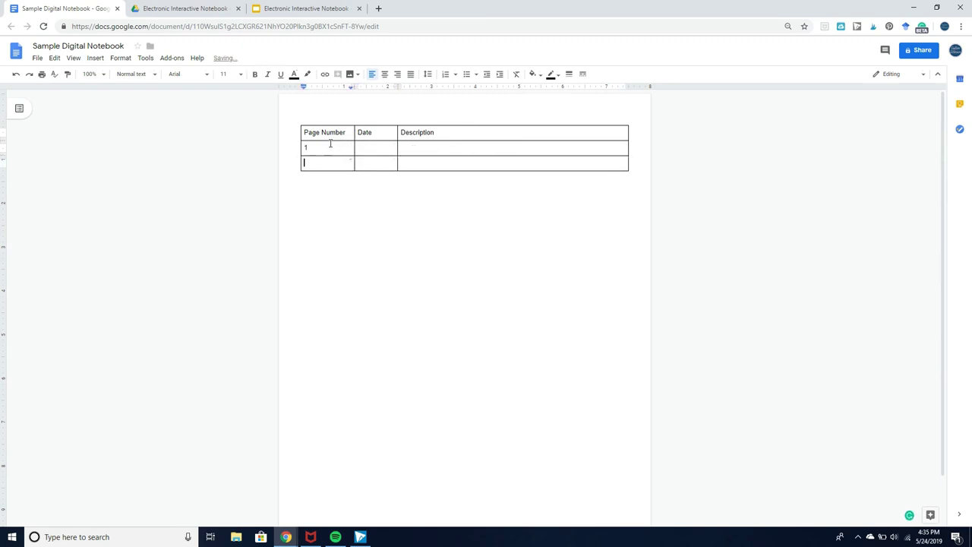
type("2")
key("Tab")
key("Tab")
key("Tab")
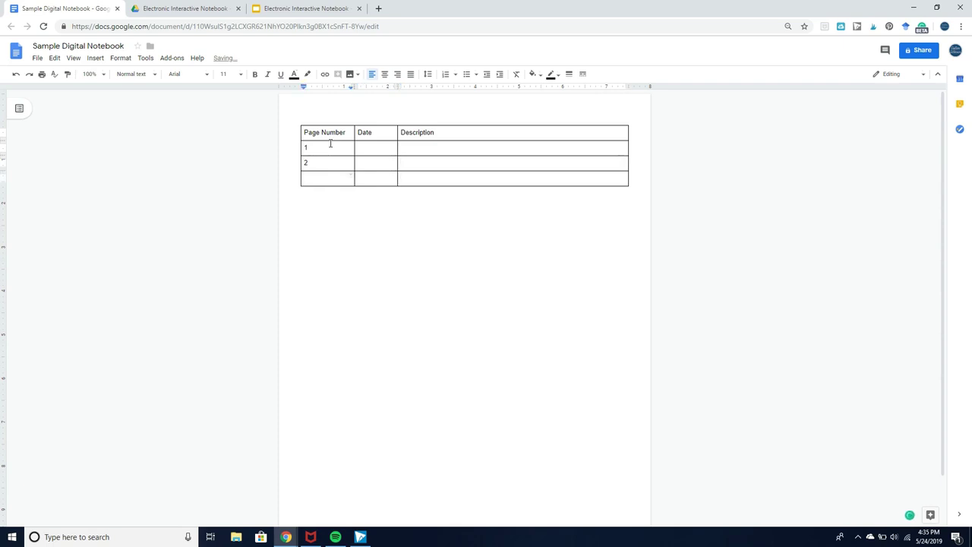
type("3")
key("Tab")
key("Tab")
key("Tab")
type("4")
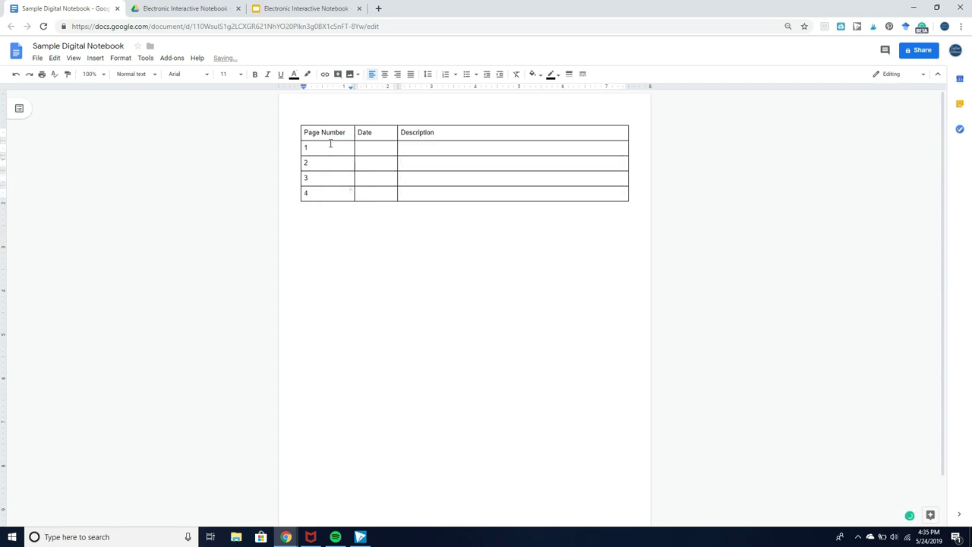
key("Tab")
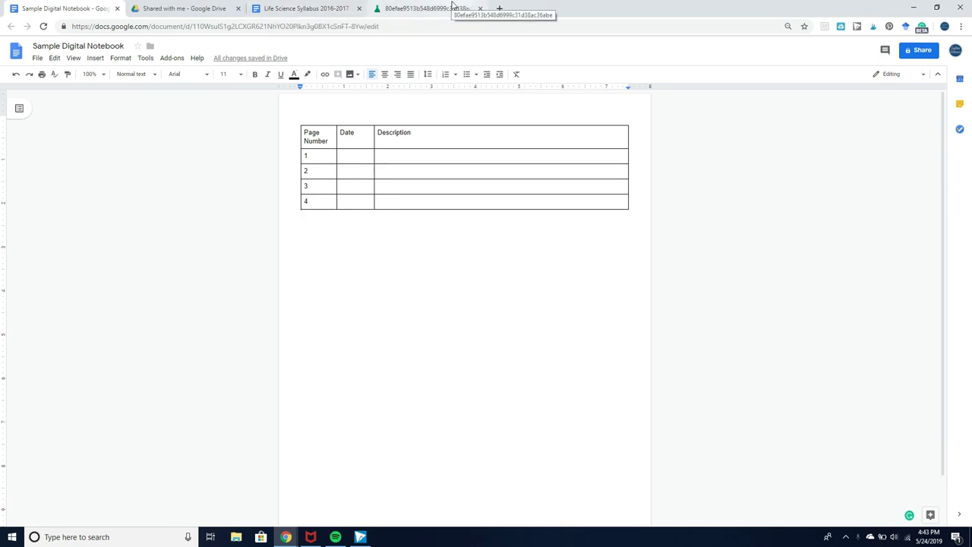
- Enter 8/14/2019 in row 1's Date cell and 'Syllabus for 8th Grade Science' as its description
double_click(358, 160)
left_click(358, 160)
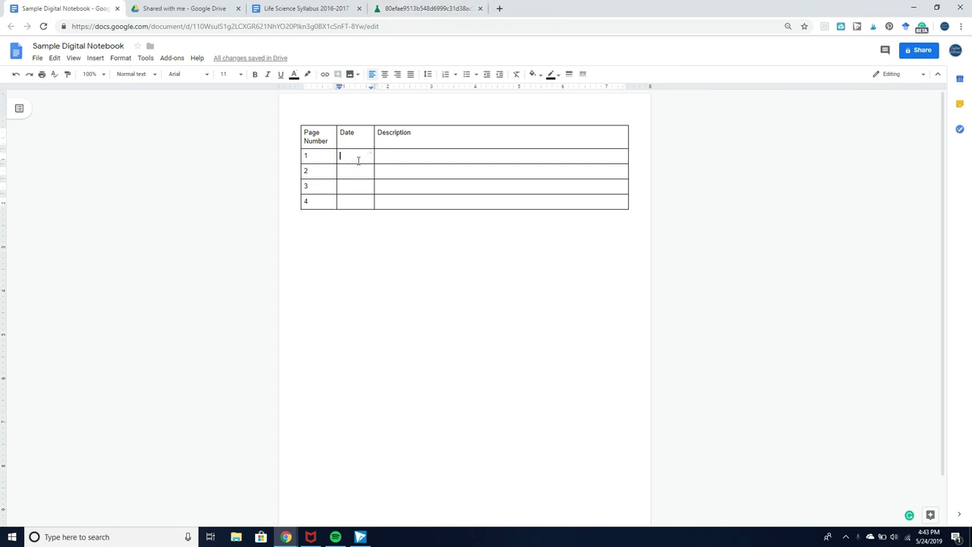
type("8/14/")
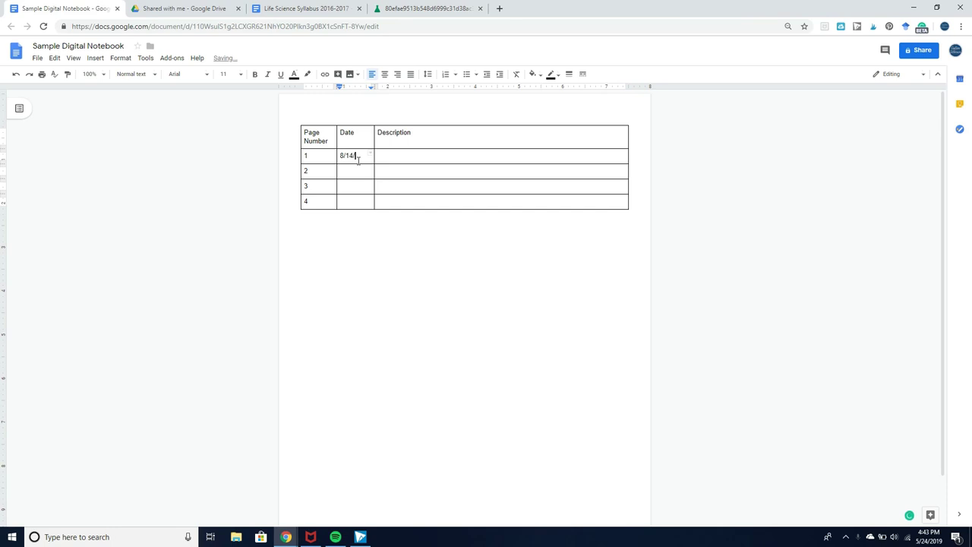
type("2019")
left_click(403, 159)
type("Syllabus for 8th Grade ")
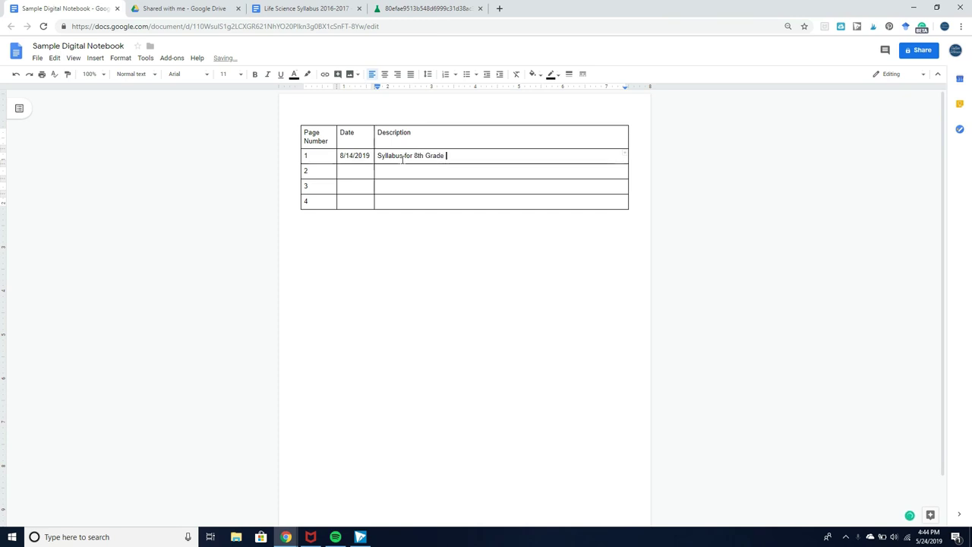
type("Science")
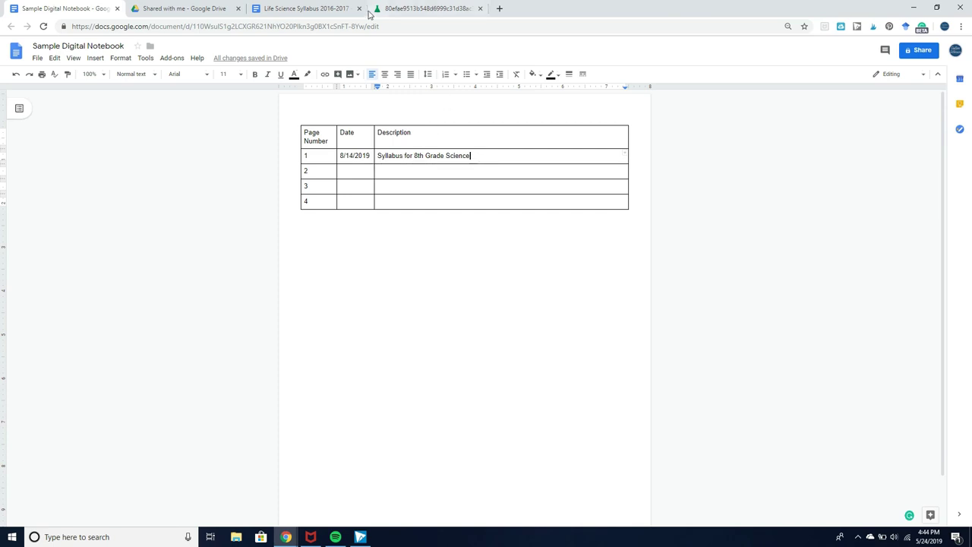
- Copy the share link of the Life Science Syllabus 2016-2017 document from its Share settings
left_click(303, 9)
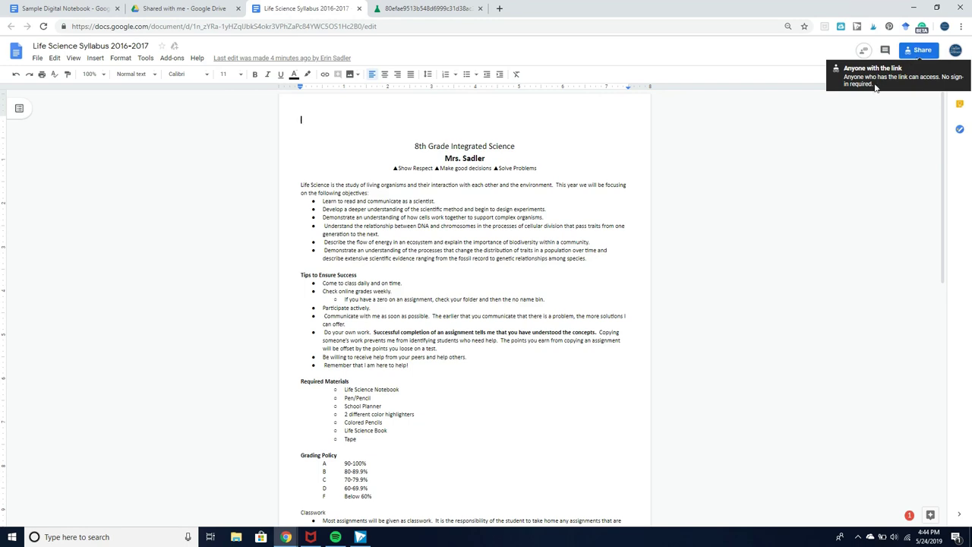
left_click(913, 56)
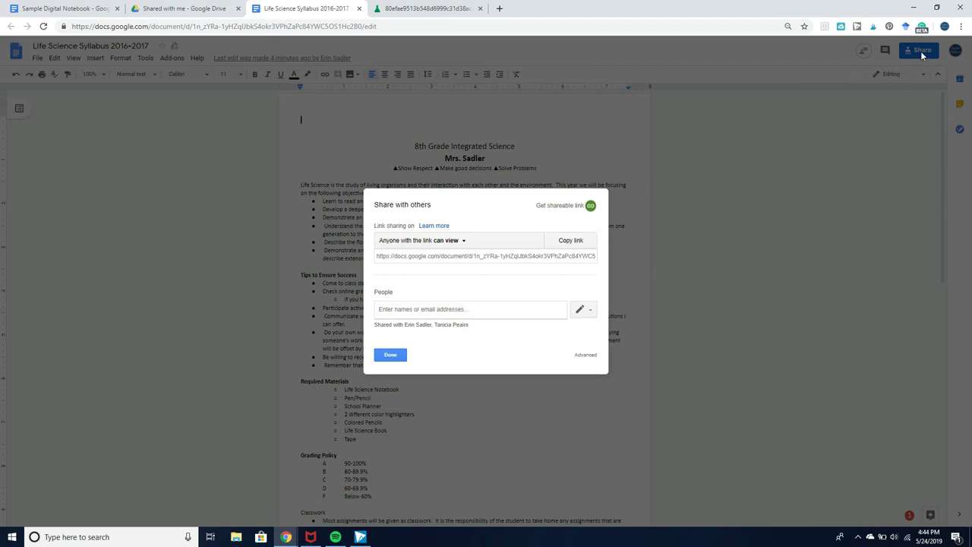
left_click(571, 240)
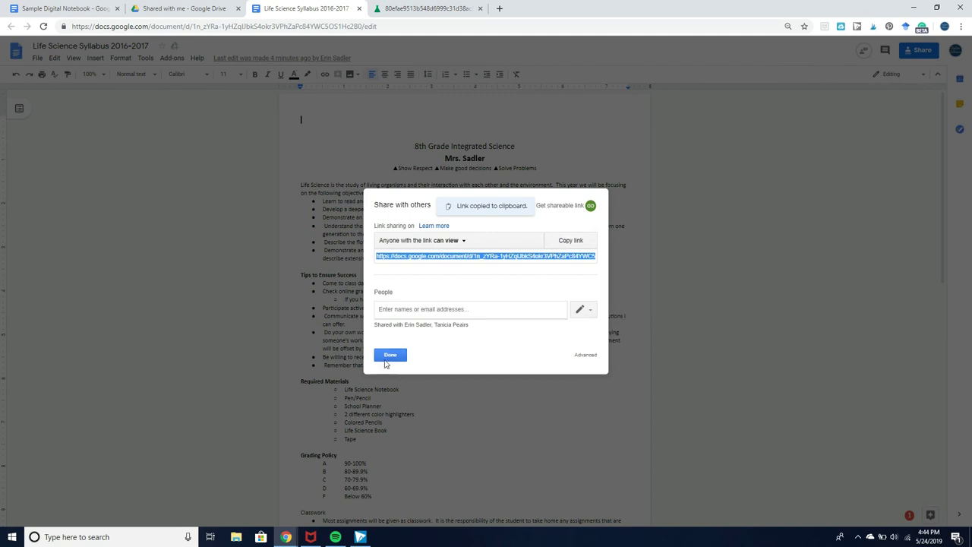
left_click(387, 355)
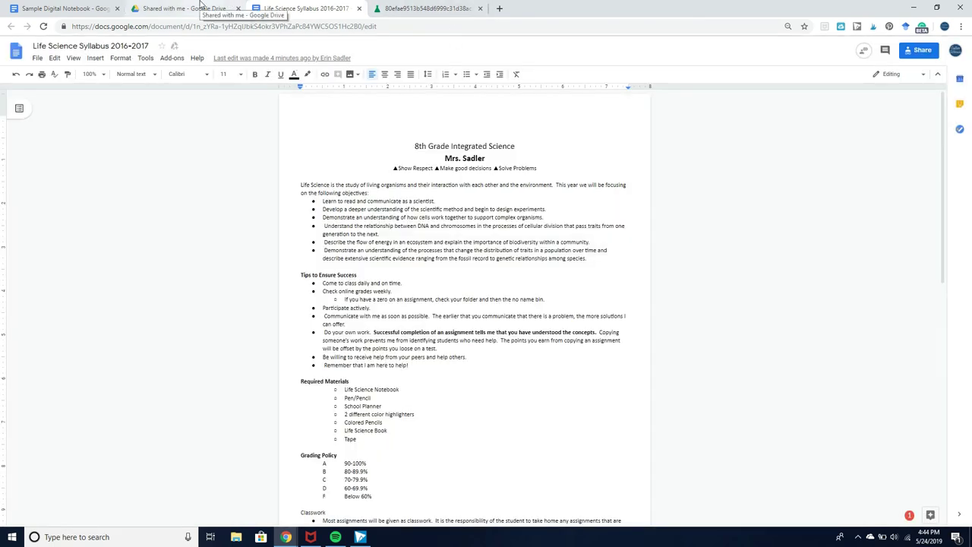
- Hyperlink row 1's 'Syllabus for 8th Grade Science' to the copied syllabus URL
left_click(71, 6)
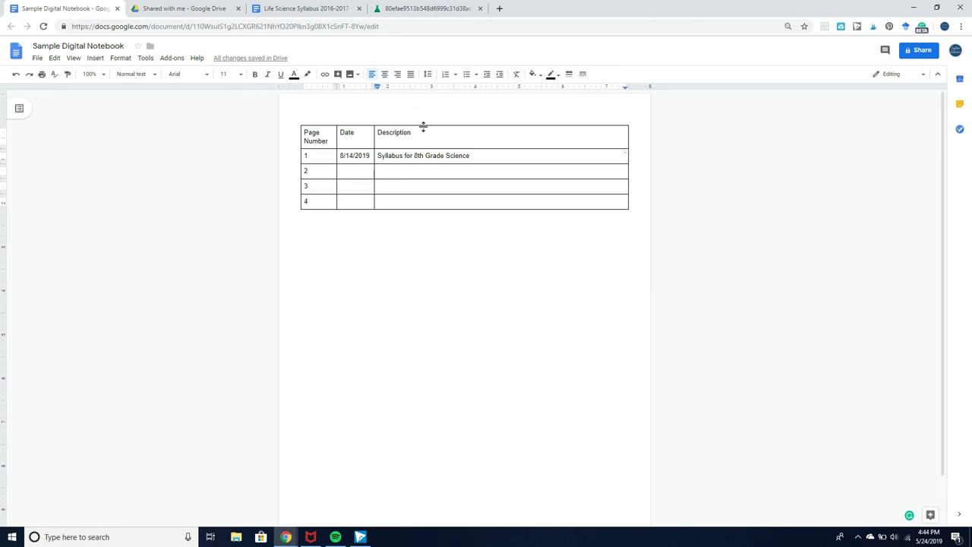
left_click(471, 156)
left_click_drag(472, 155, 379, 155)
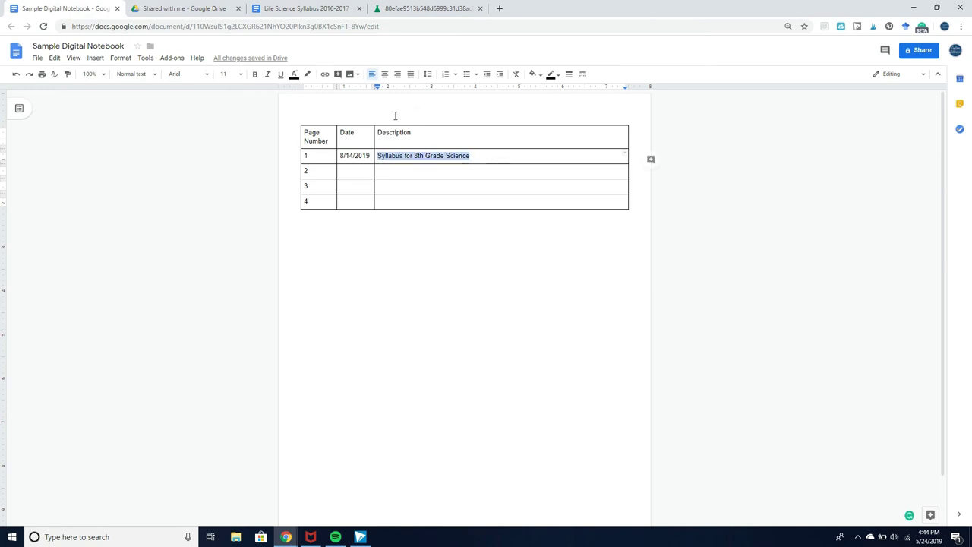
left_click(325, 77)
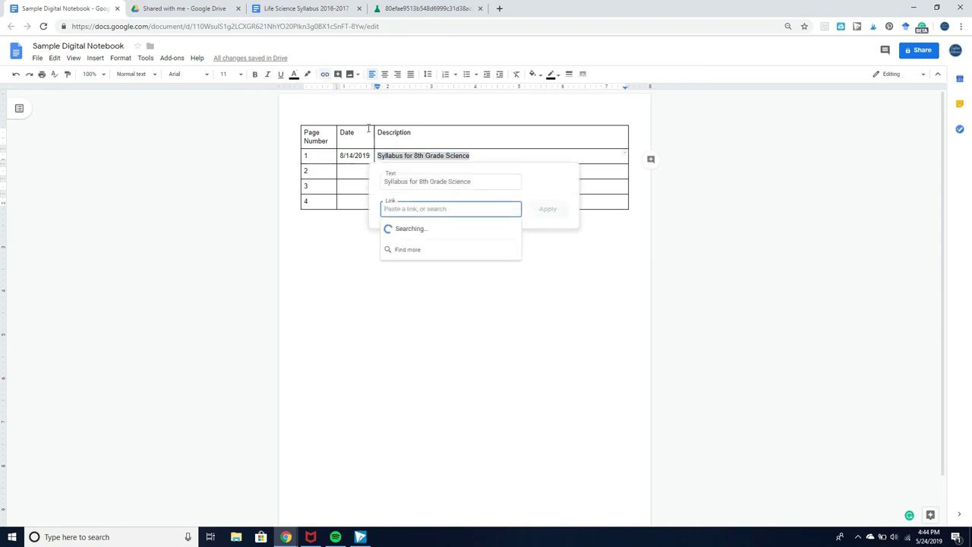
key("ctrl+v")
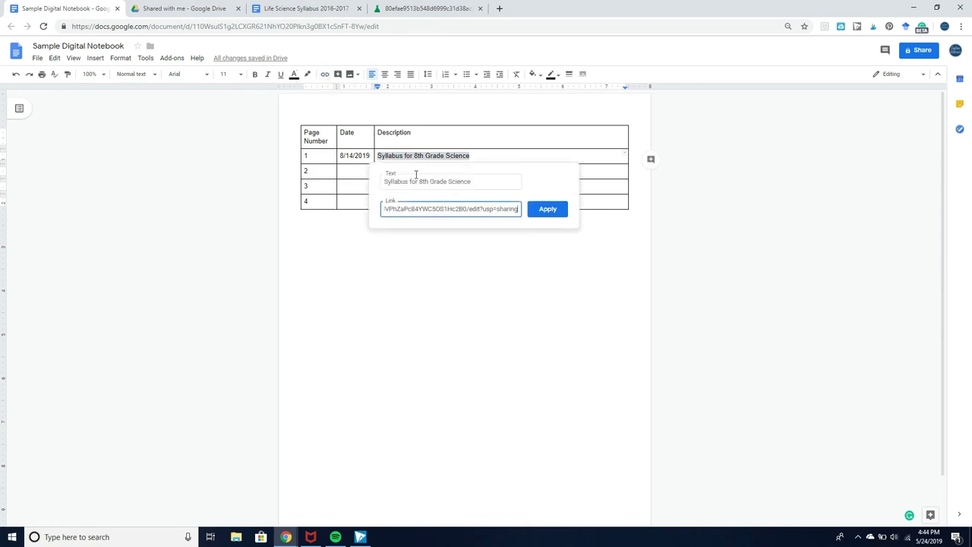
left_click(544, 210)
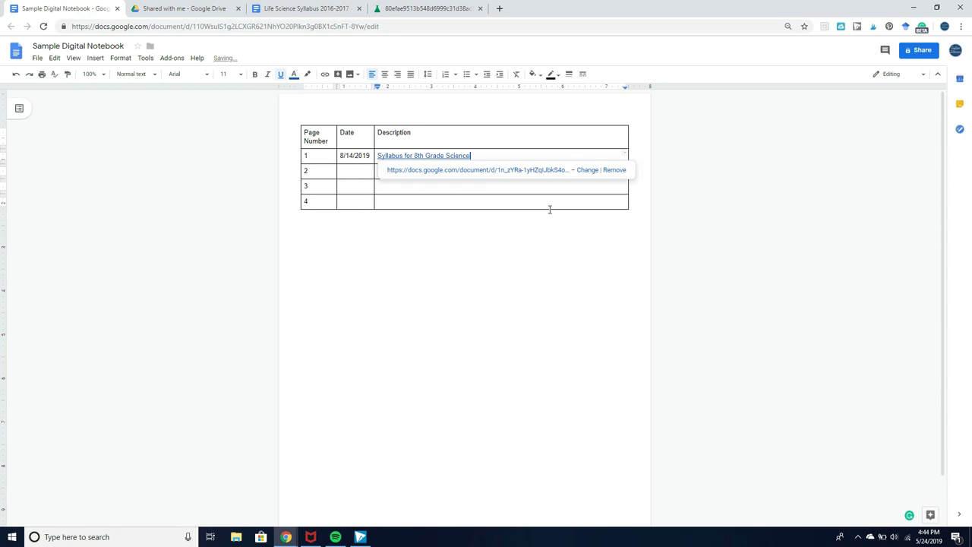
left_click(502, 275)
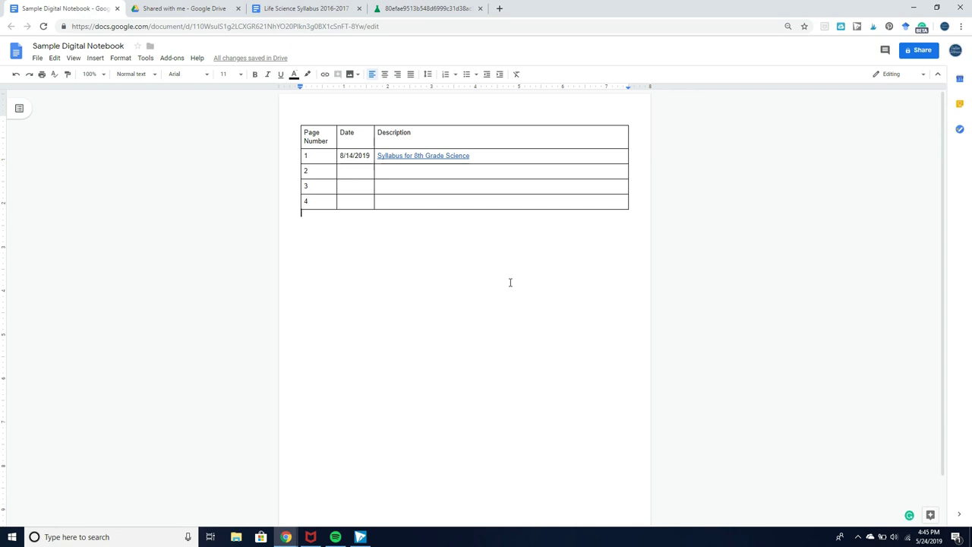
- Fill row 2 with the date 8/15/2019 and the description 'Lab Safety Contract'
double_click(346, 174)
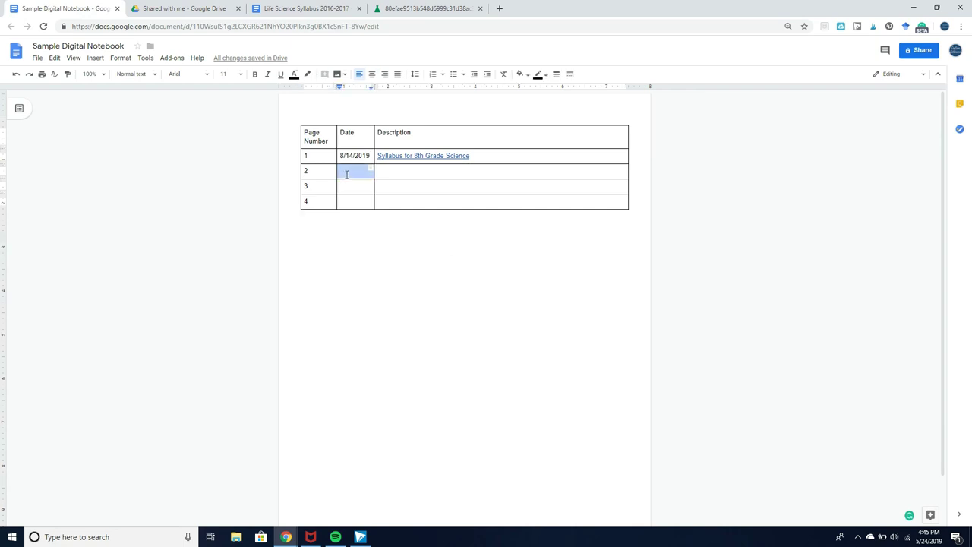
left_click(346, 174)
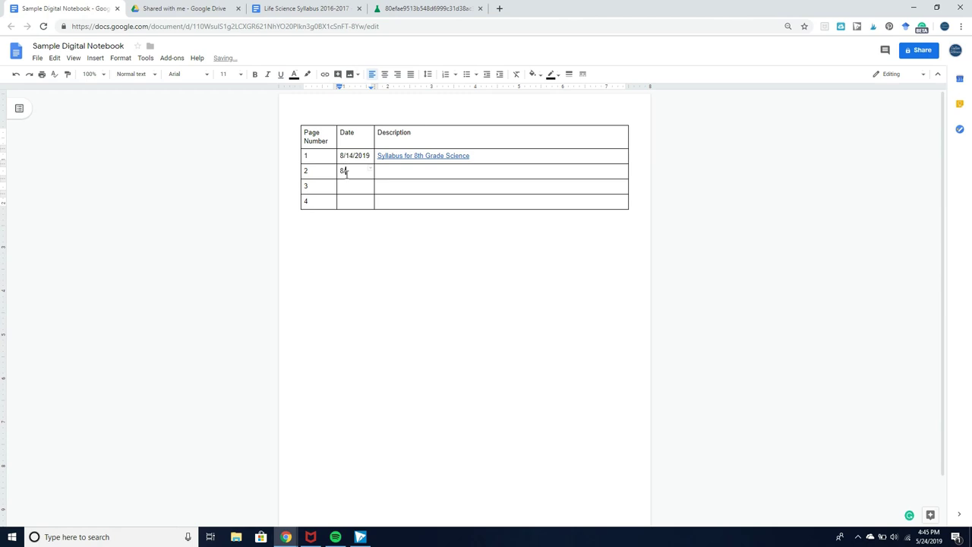
type("15/20")
key("BackSpace")
type("201")
left_click(408, 173)
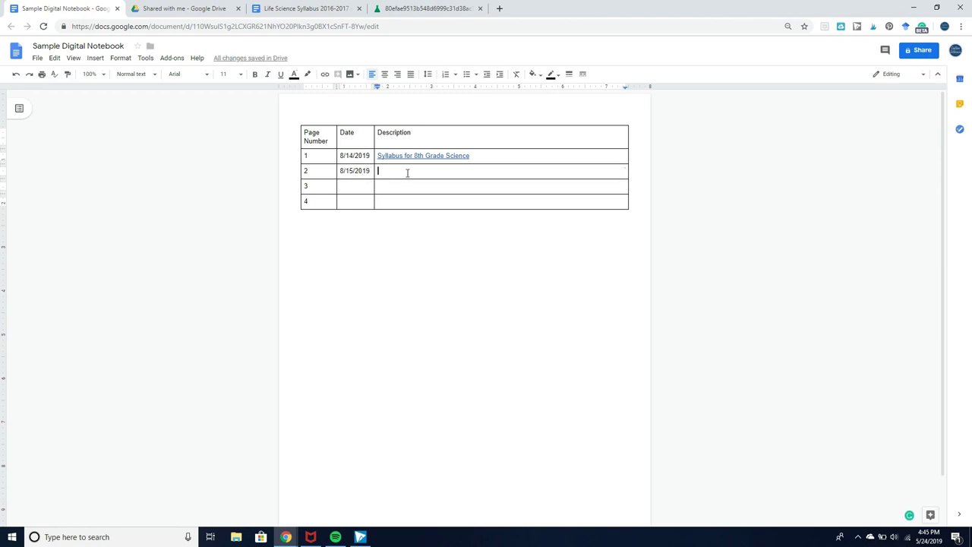
type("Lab")
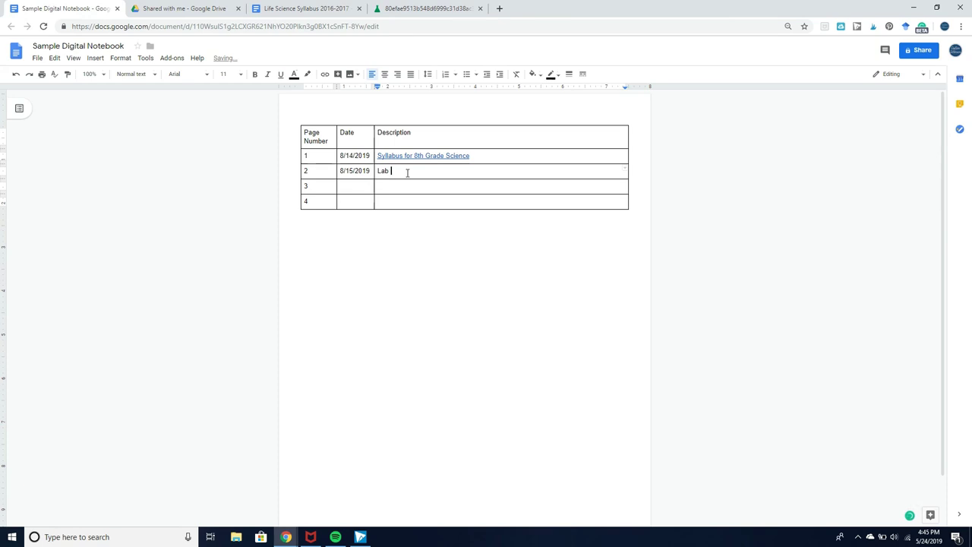
type(" Safety Contract")
- Copy the Flinn Student Safety Contract PDF's web address from the address bar
left_click(426, 9)
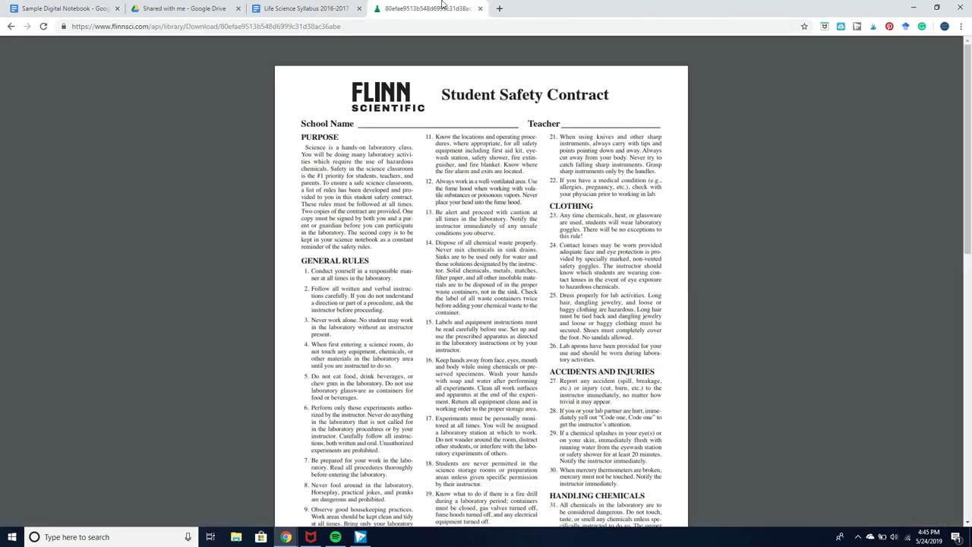
left_click(373, 26)
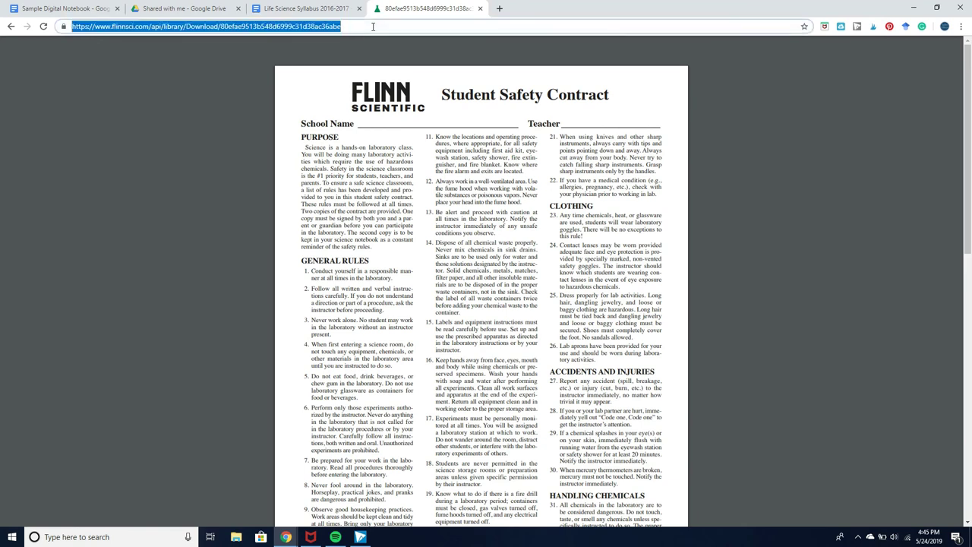
left_click(311, 8)
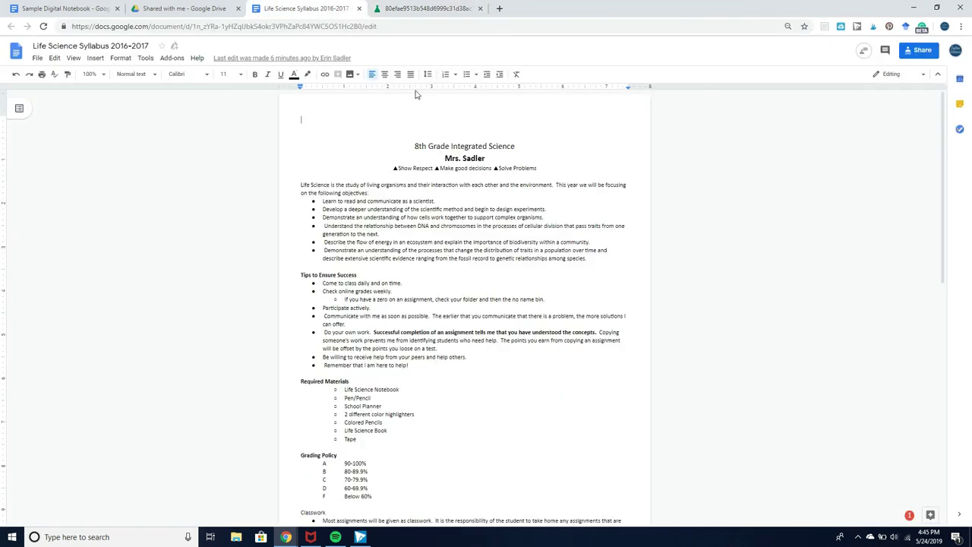
- Hyperlink row 2's 'Lab Safety Contract' to the Flinn safety contract PDF address
left_click(79, 6)
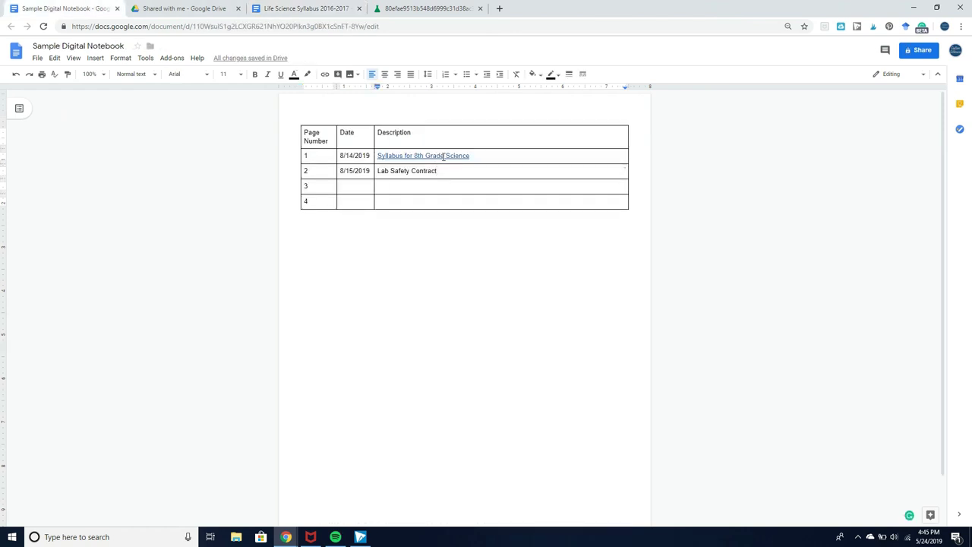
left_click_drag(439, 170, 375, 166)
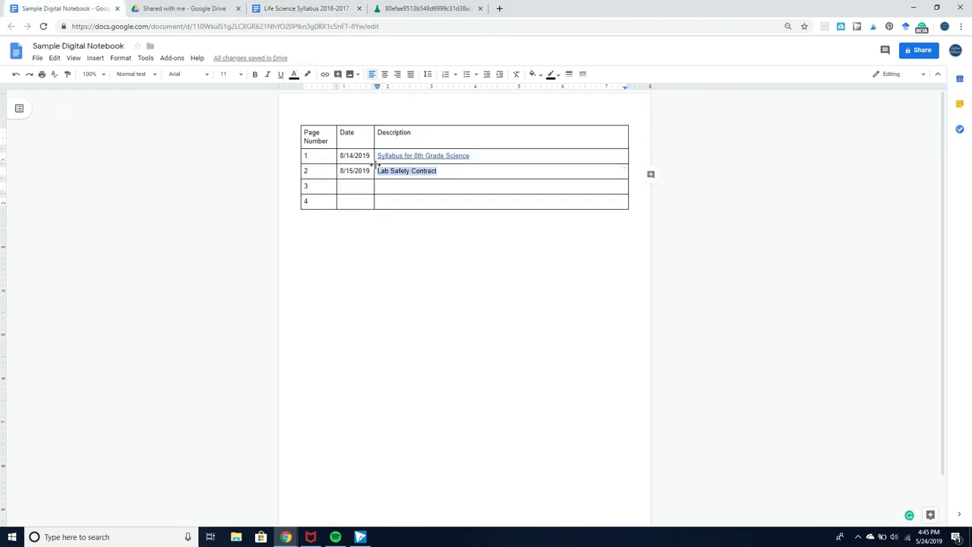
left_click(327, 74)
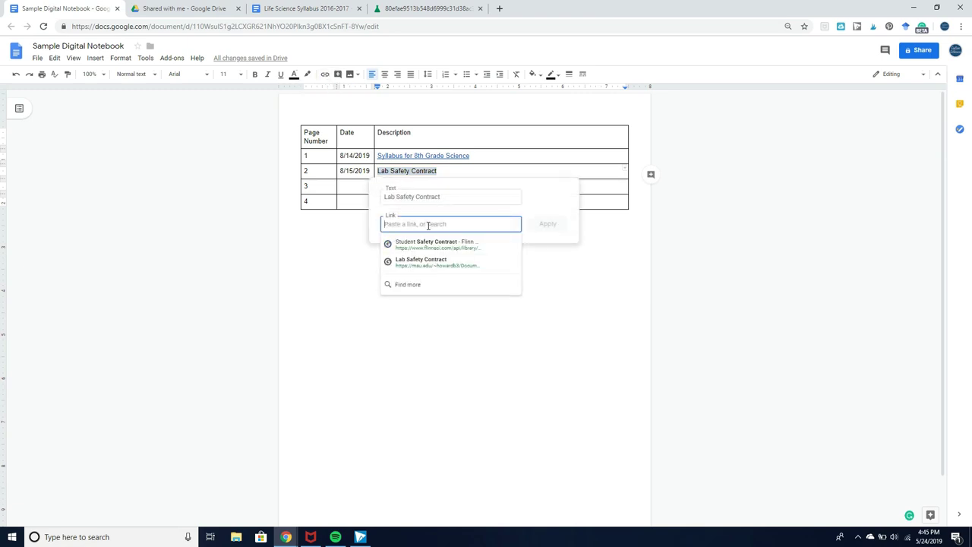
key("ctrl+v")
key("Return")
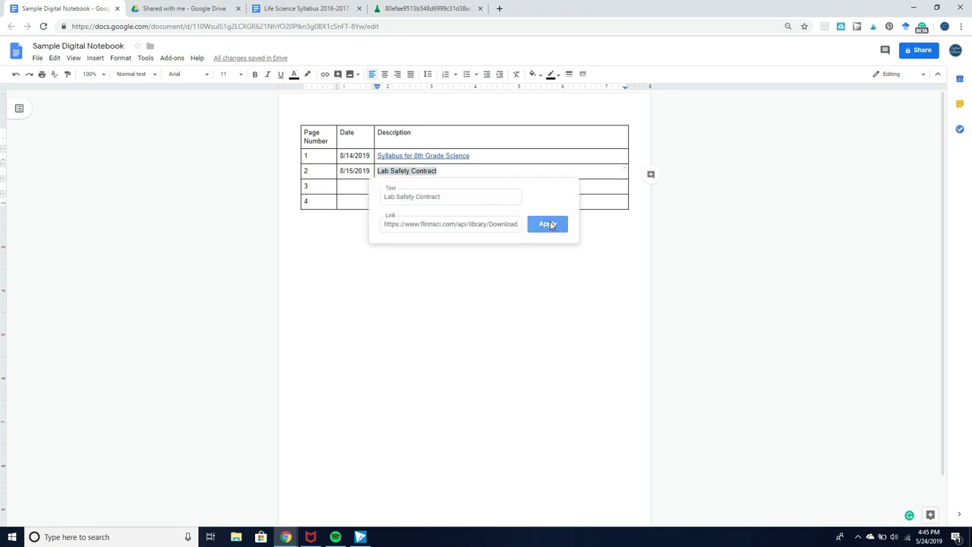
left_click(432, 259)
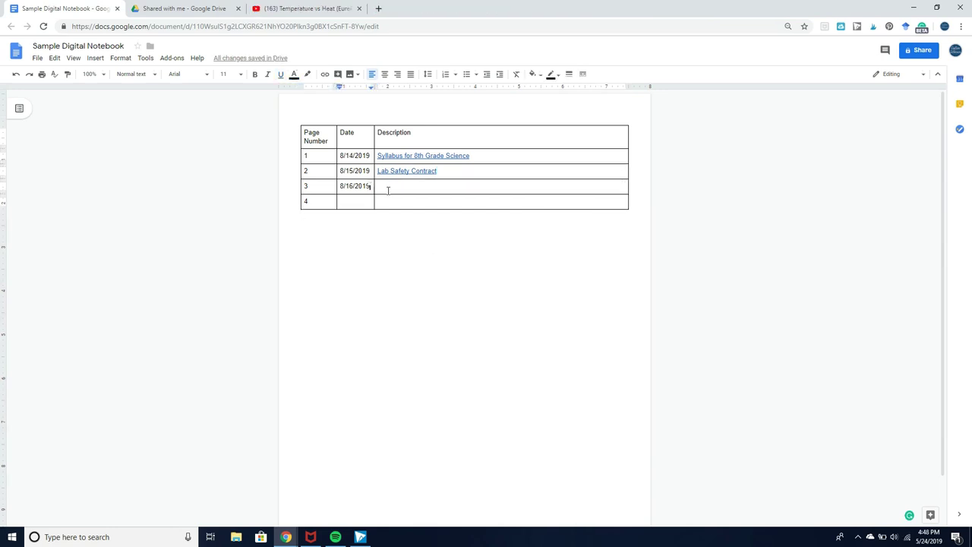
- Enter 'Temperature and Heat' as row 3's description
left_click_drag(387, 187, 386, 189)
left_click(387, 189)
type("Temp")
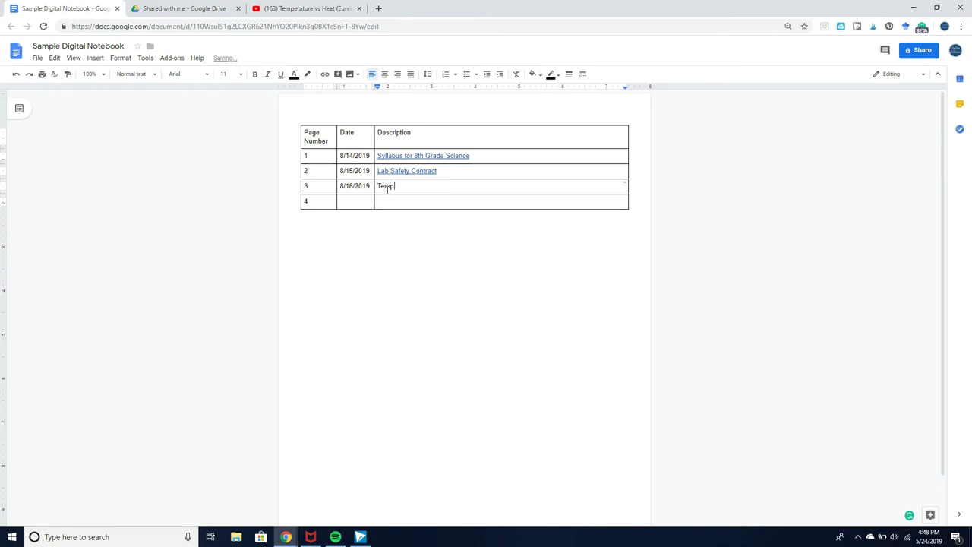
type("erature and Heat")
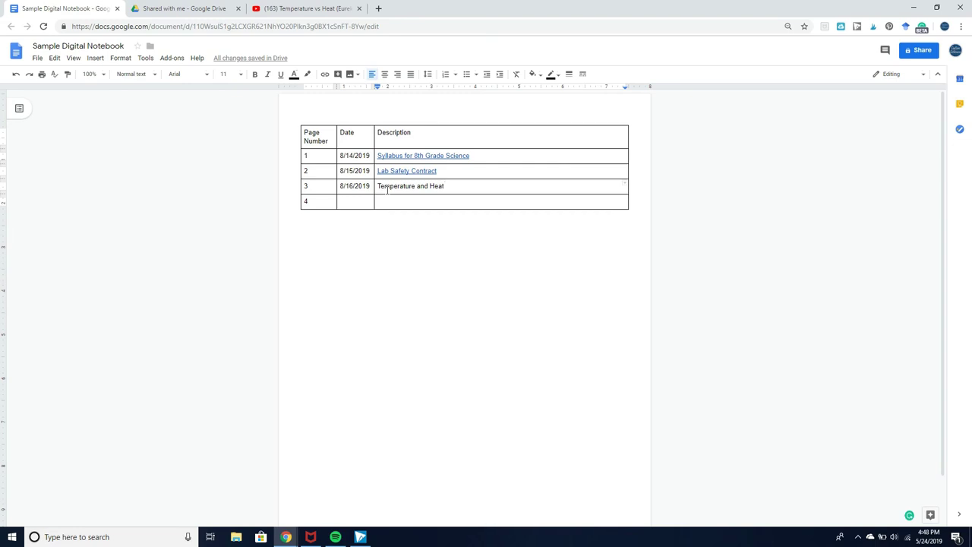
- Select the short share link of the Temperature vs Heat (Eureka!) YouTube video
left_click(308, 5)
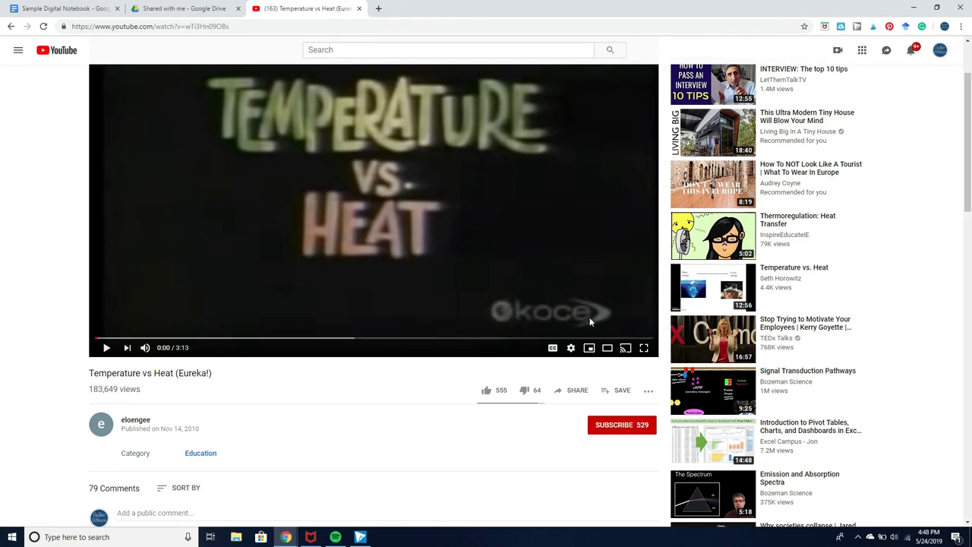
left_click(565, 394)
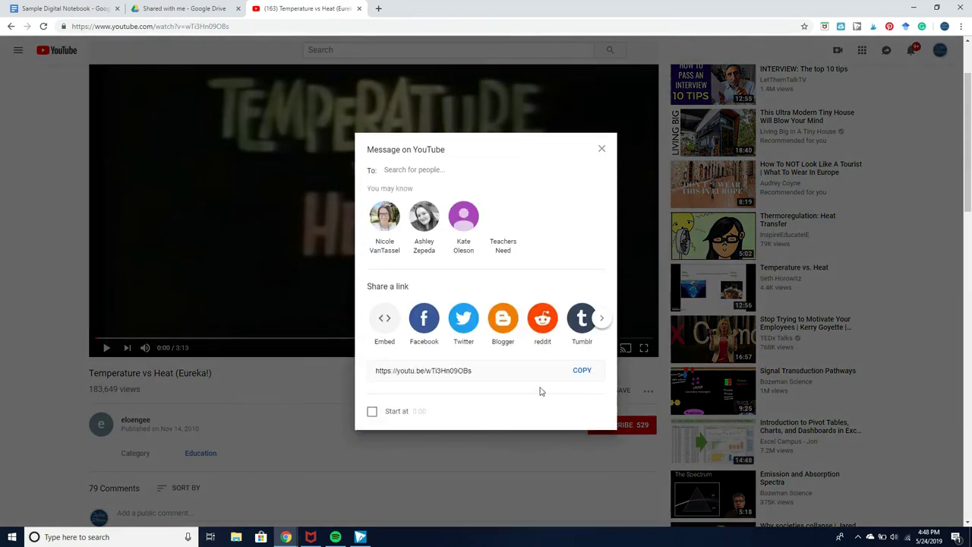
left_click(429, 370)
key("ctrl+c")
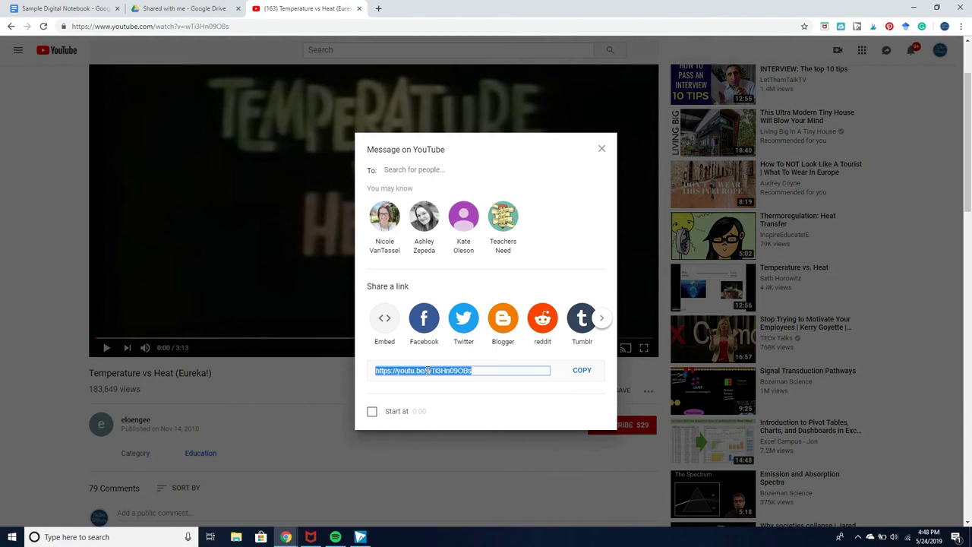
- Hyperlink row 3's 'Temperature and Heat' to the YouTube video's short link
left_click(599, 151)
left_click(600, 150)
left_click(31, 8)
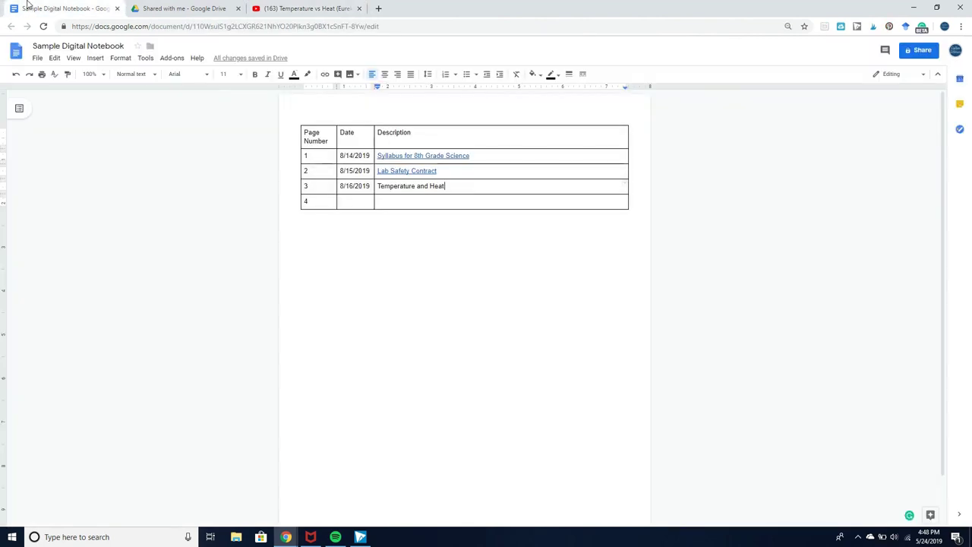
left_click_drag(447, 186, 376, 186)
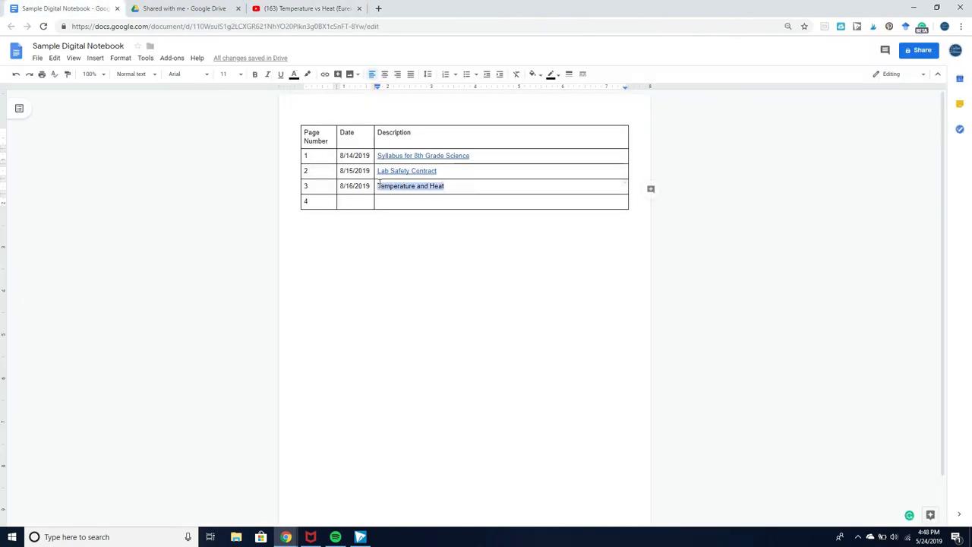
left_click(325, 74)
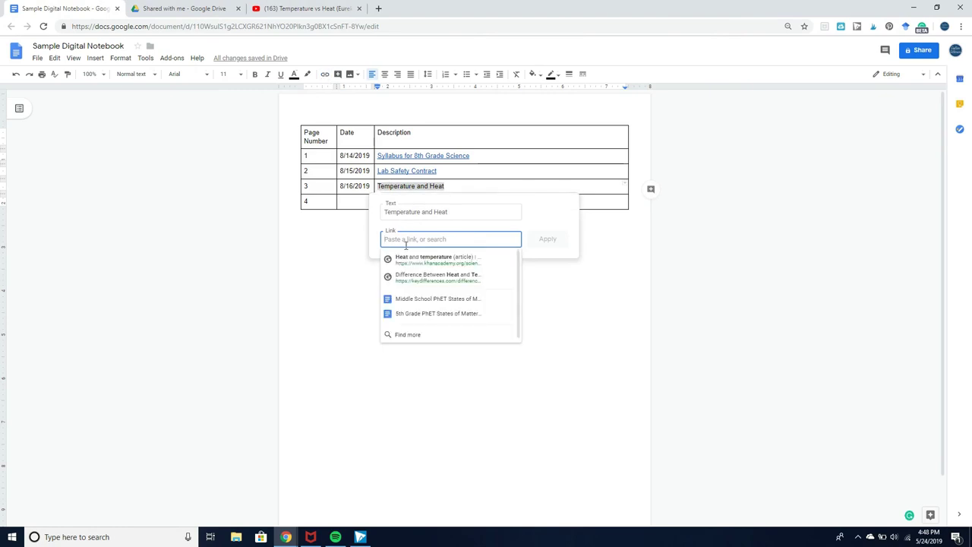
key("ctrl+v")
left_click(547, 238)
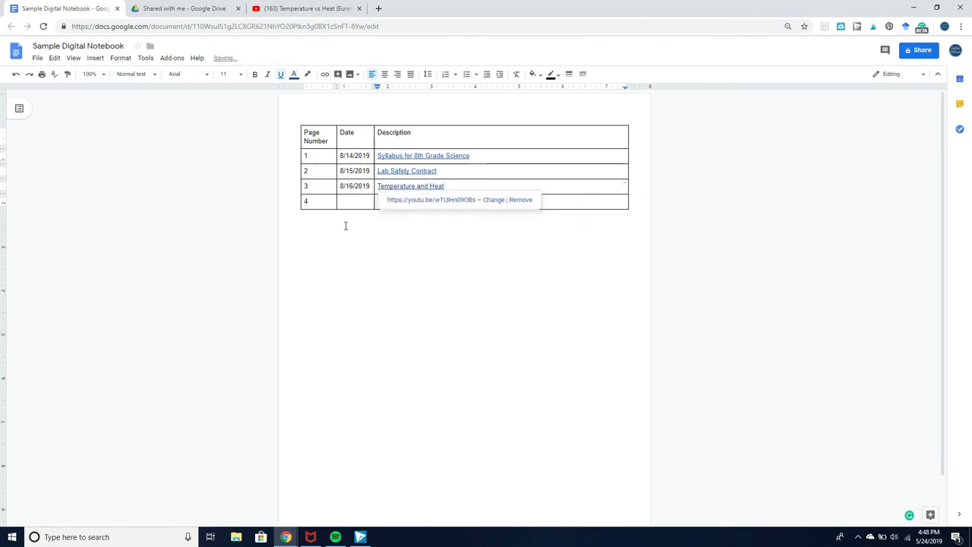
left_click(350, 274)
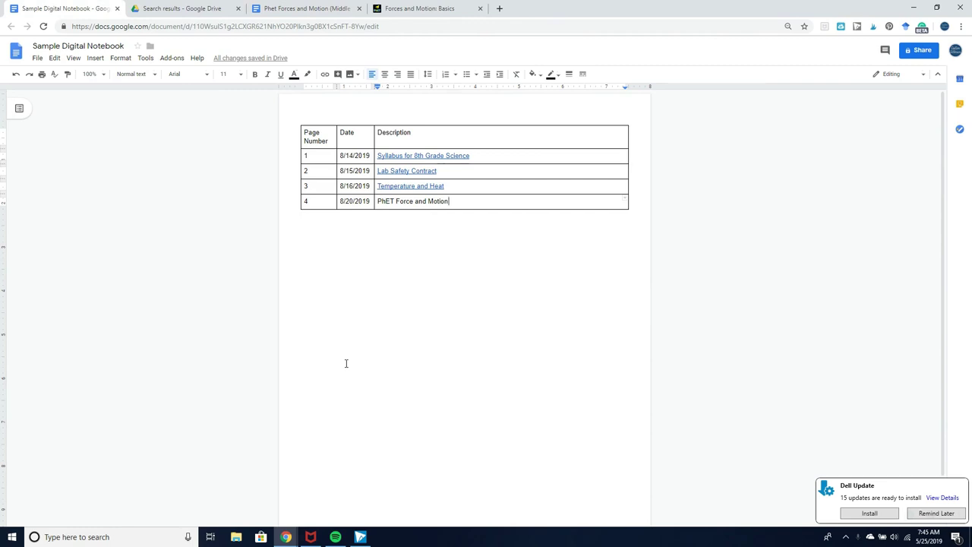
- Bring up the Phet Forces and Motion (Middle School) worksheet and scroll through it
left_click(299, 8)
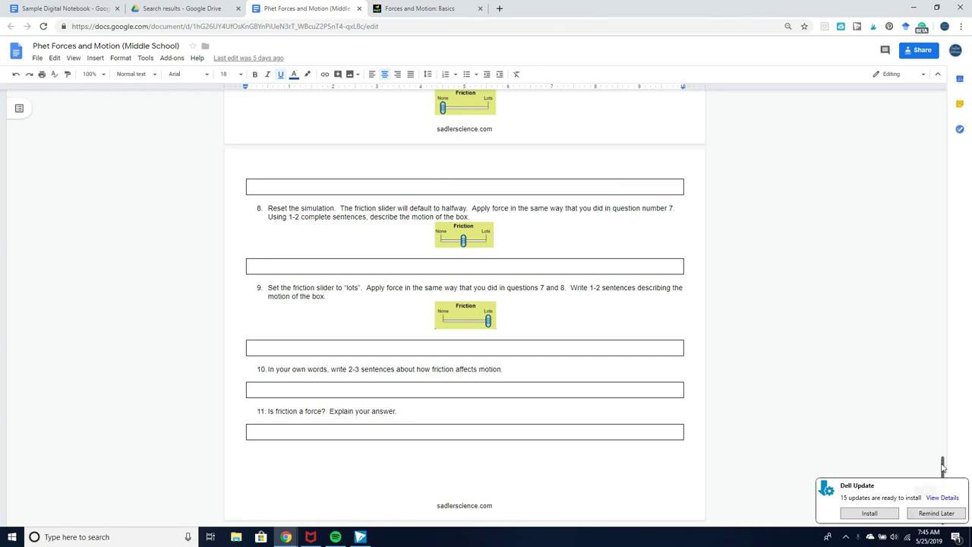
left_click_drag(941, 464, 948, 285)
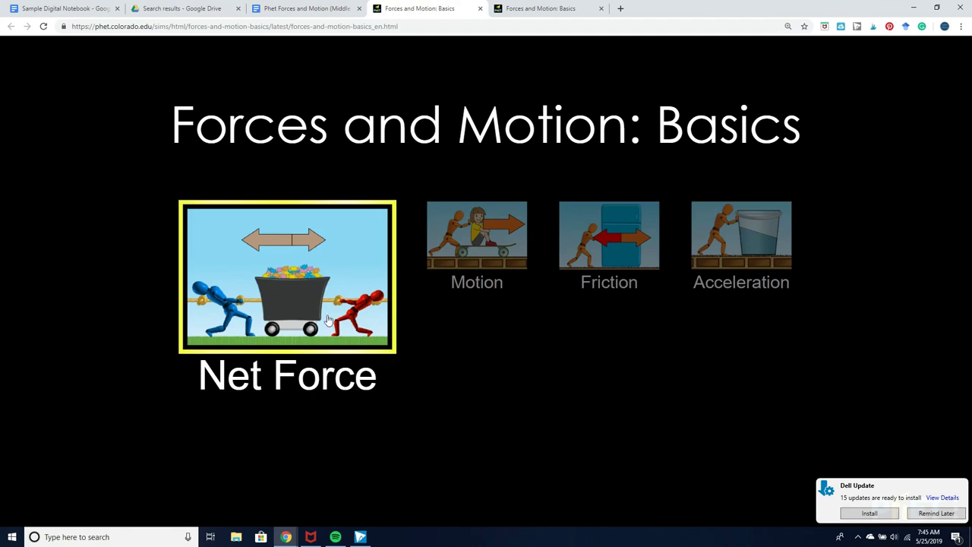
left_click(310, 9)
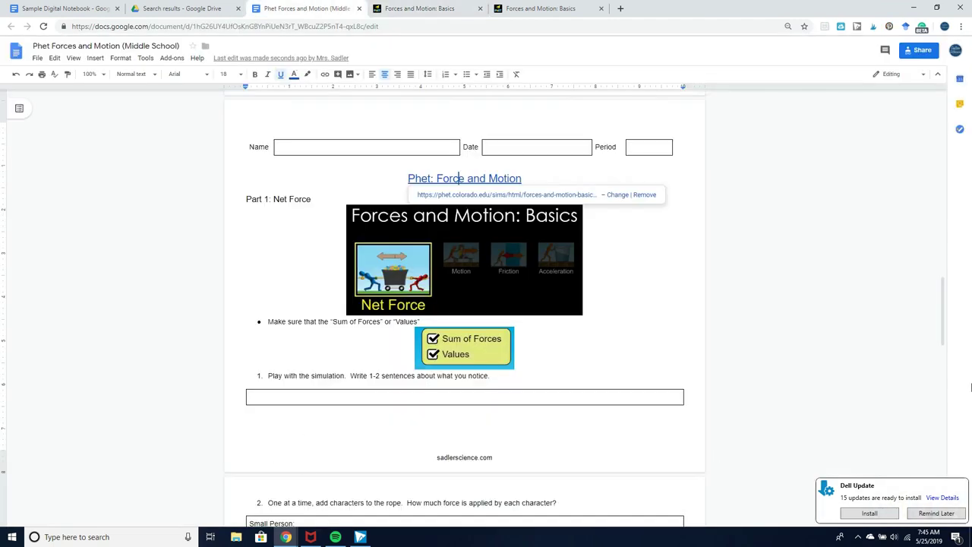
- Copy the PhET worksheet's shareable link from its sharing settings
left_click(921, 50)
left_click(570, 240)
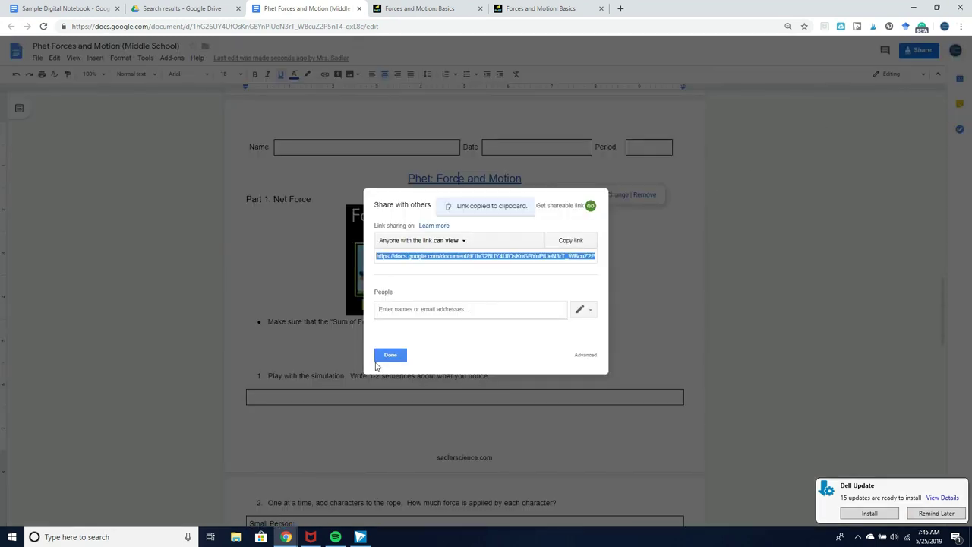
left_click(388, 356)
- Link 'PhET Force and Motion' in the Sample Digital Notebook to the worksheet URL
left_click(57, 9)
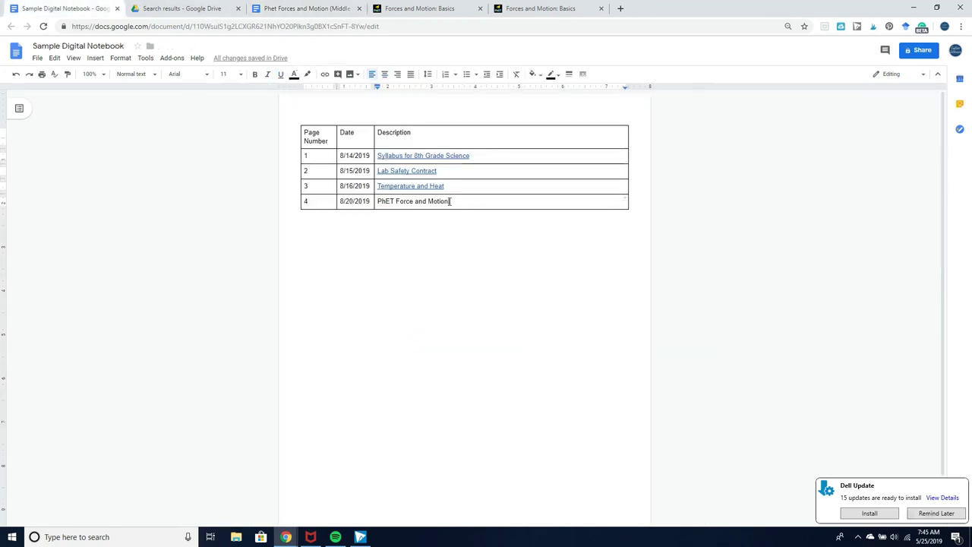
left_click_drag(450, 202, 380, 204)
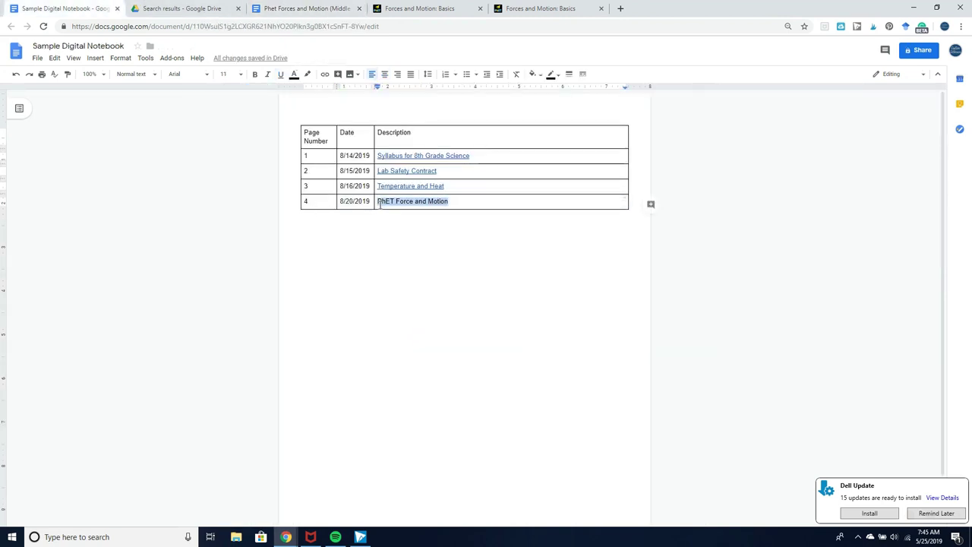
left_click(324, 73)
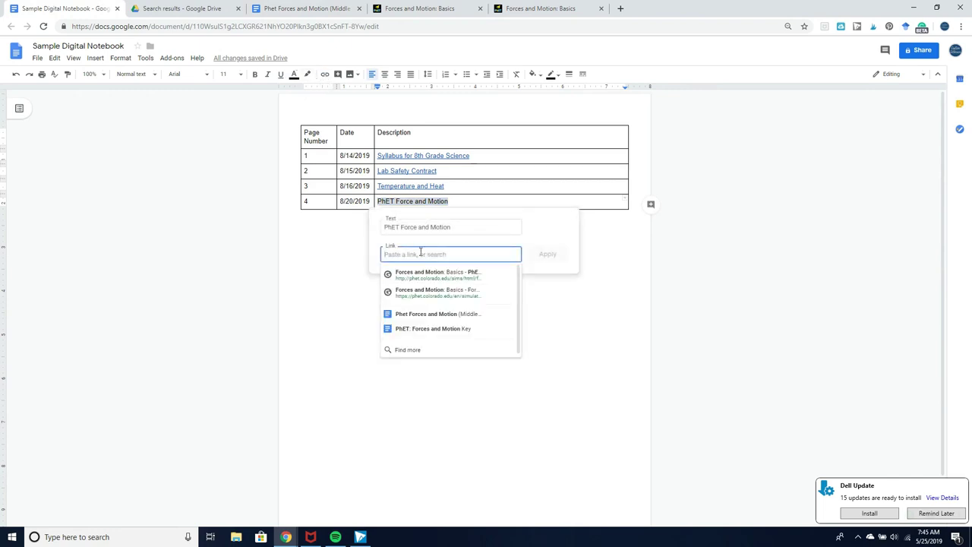
key("ctrl+v")
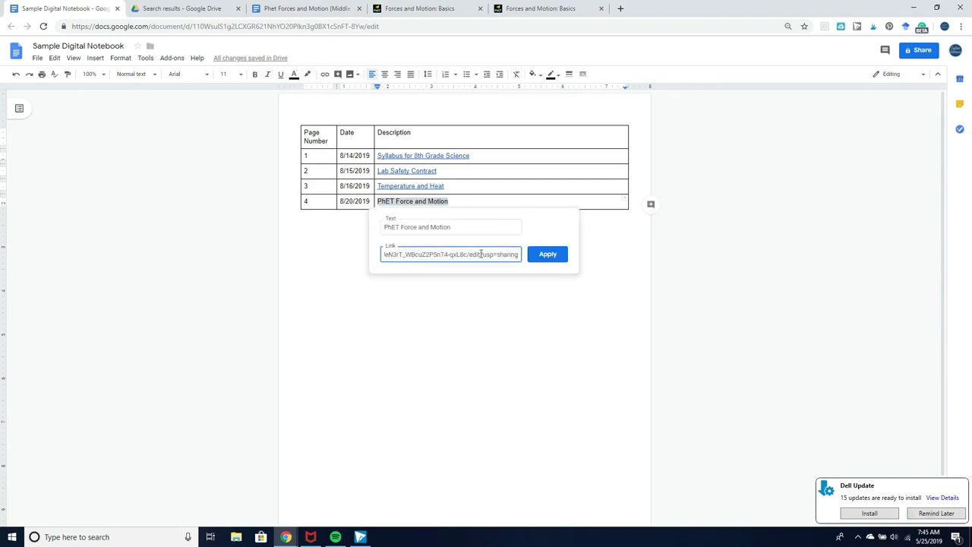
left_click(547, 253)
left_click(539, 293)
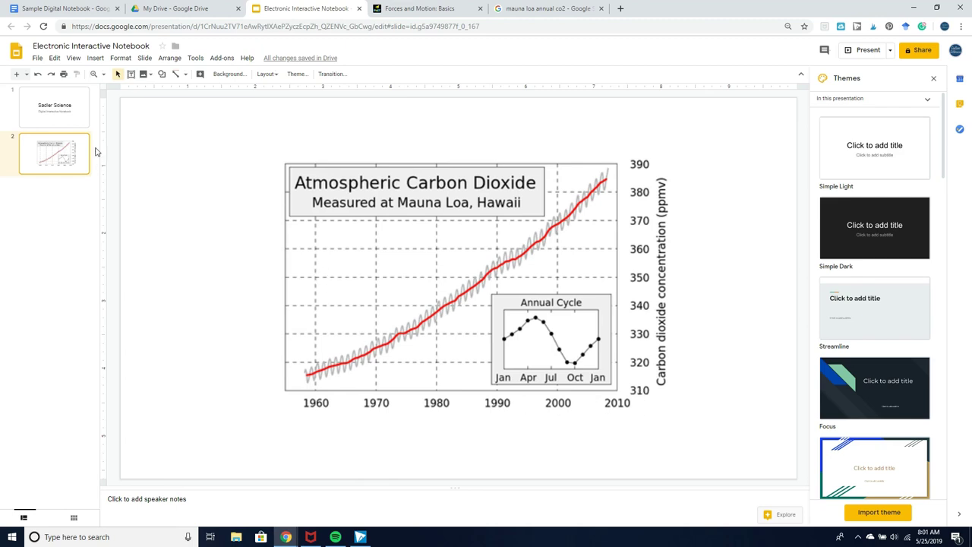
- Draw a text box right of the chart reading 'This is what carbon dioxide levels look like every year.'
left_click(131, 73)
left_click_drag(617, 304, 757, 386)
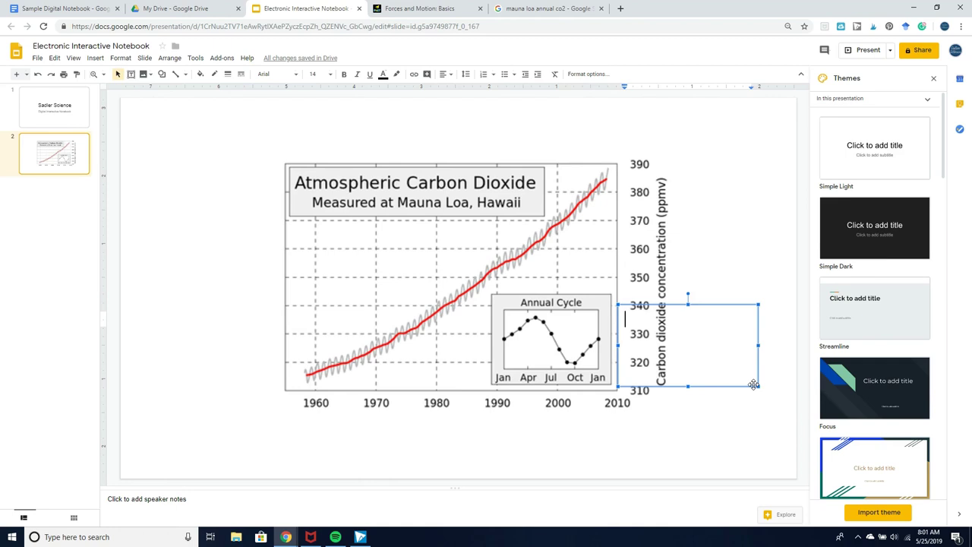
type("This ")
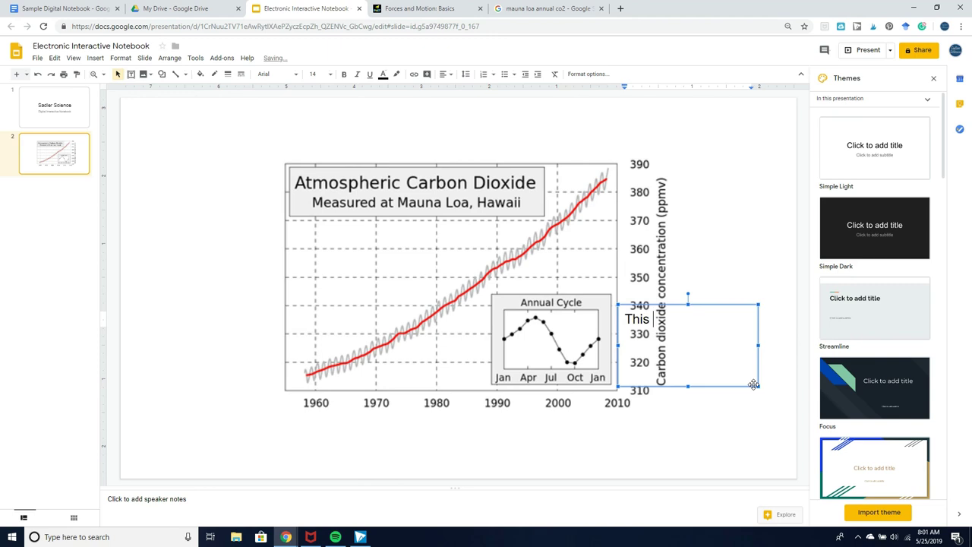
type("is what carbon di")
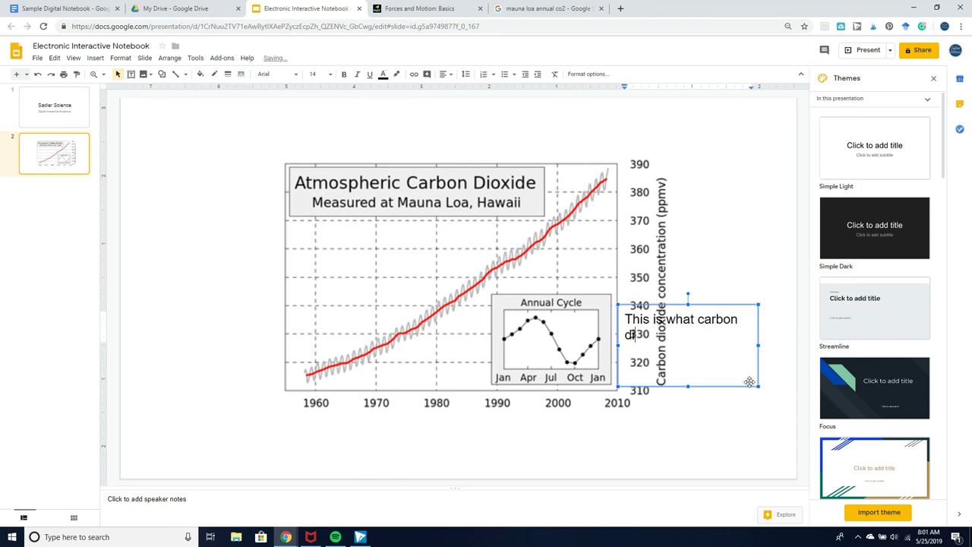
type("oxide levels")
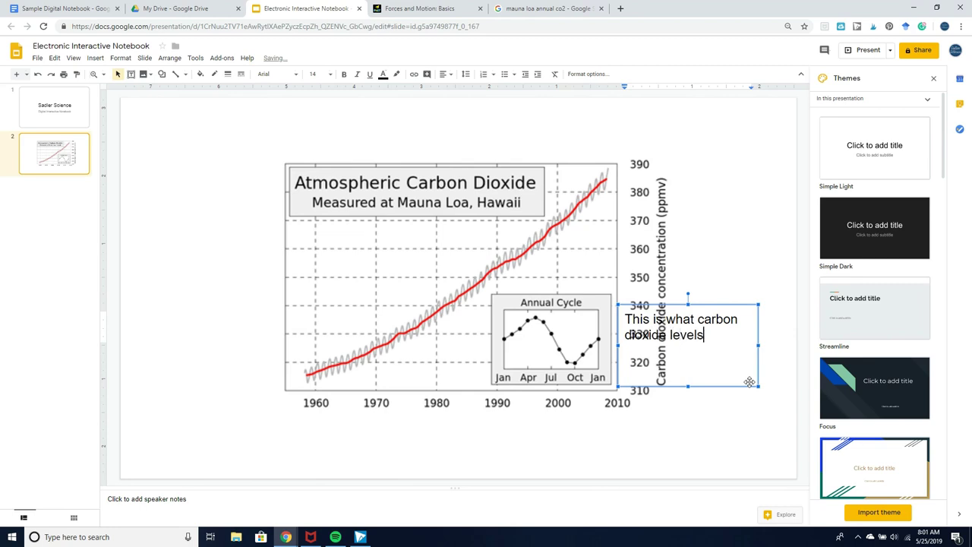
type(" look like every year")
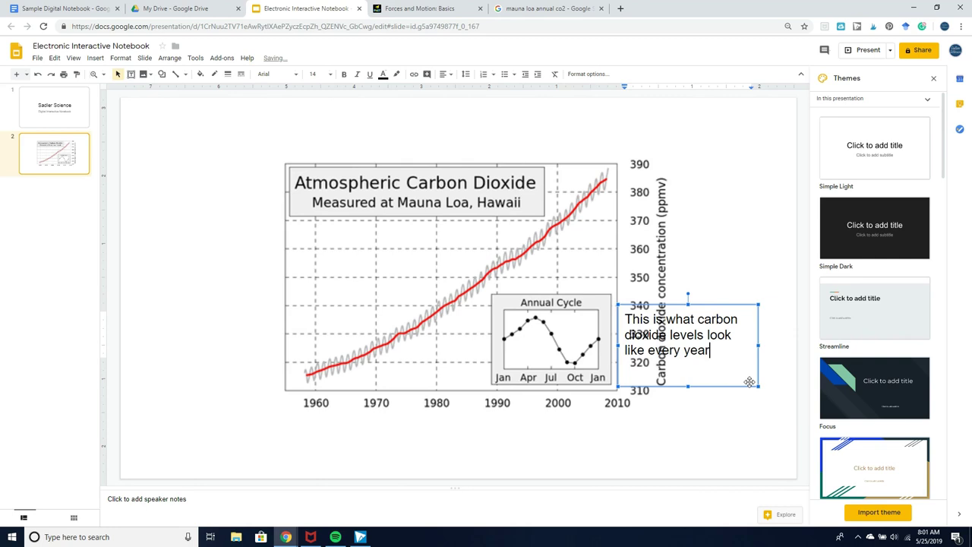
type(".")
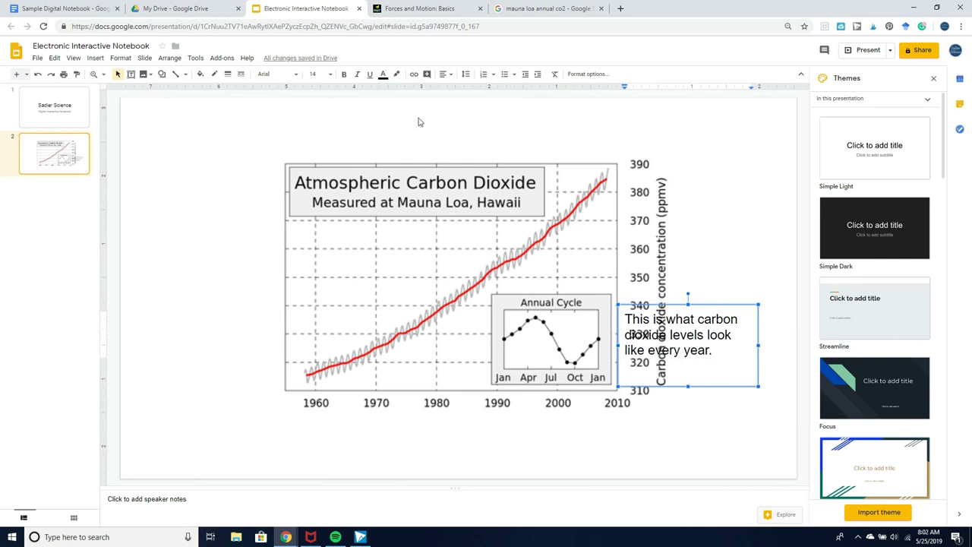
- Give the caption box a white fill and resize it shorter and narrower
left_click(200, 74)
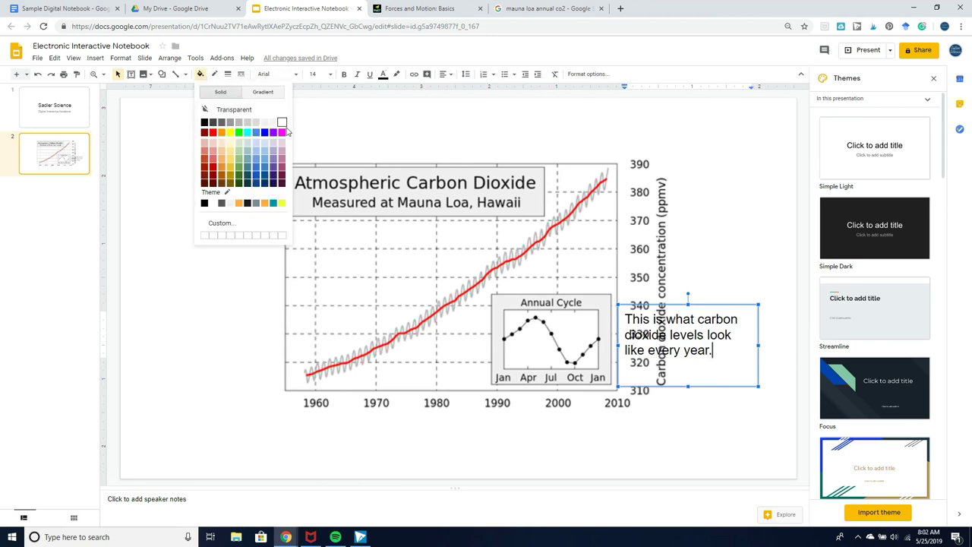
left_click(282, 123)
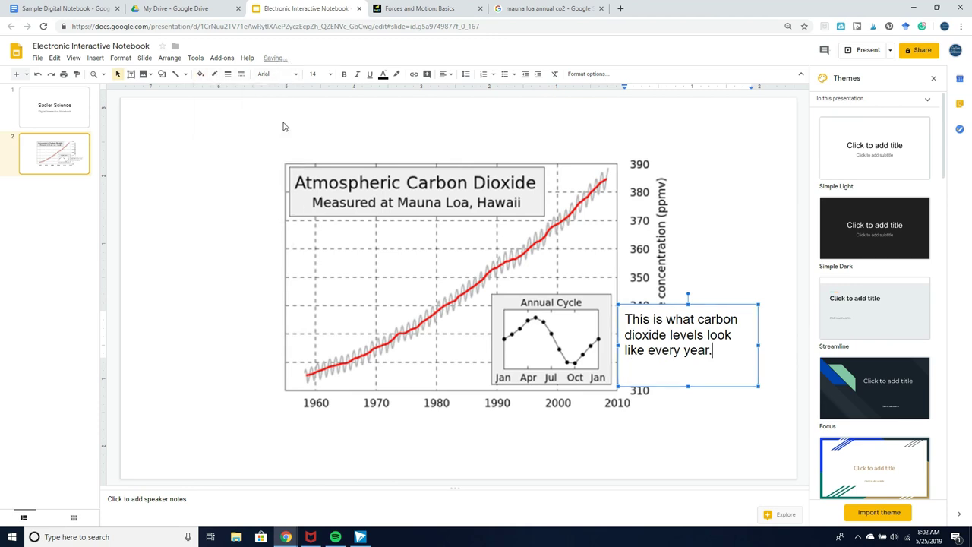
left_click(689, 387)
left_click_drag(689, 386, 687, 360)
left_click_drag(757, 331, 737, 333)
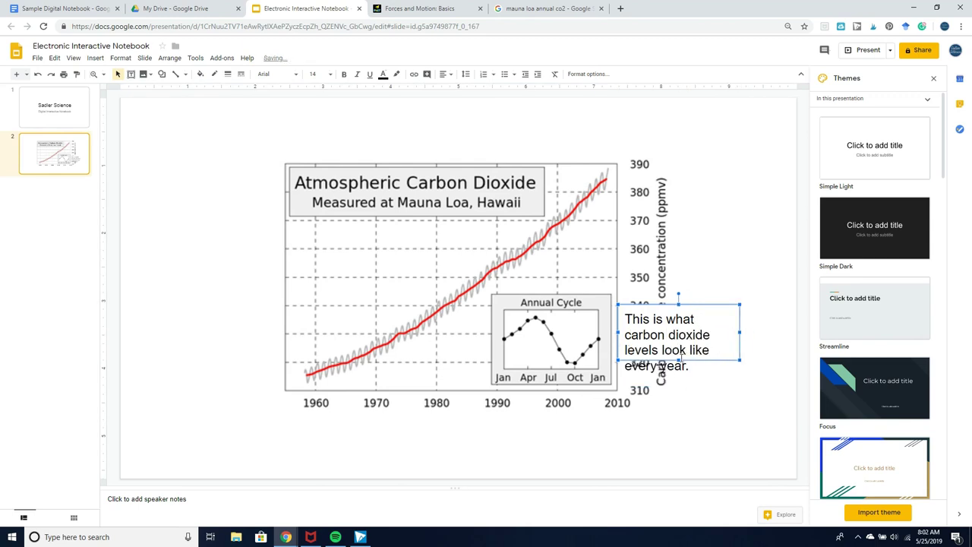
mouse_move(678, 360)
left_mouse_down()
mouse_move(678, 372)
mouse_move(667, 365)
left_mouse_up()
- Set the caption text to size 8 and move the box beside the Annual Cycle inset
key("ctrl+a")
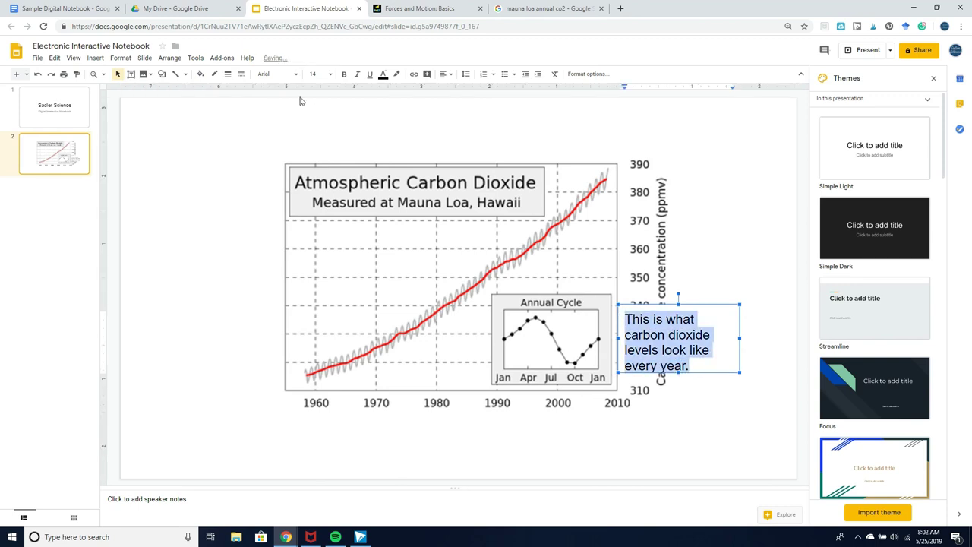
right_click(328, 79)
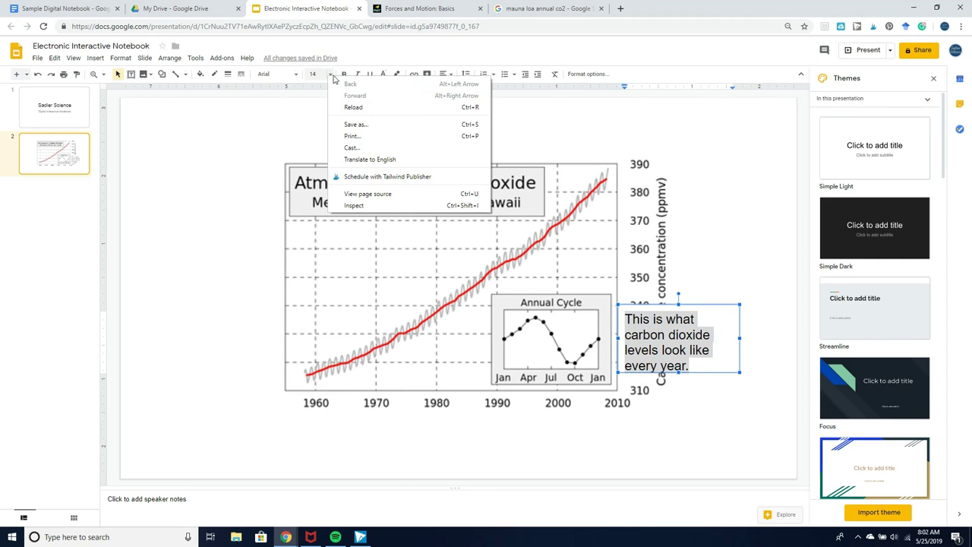
left_click(331, 78)
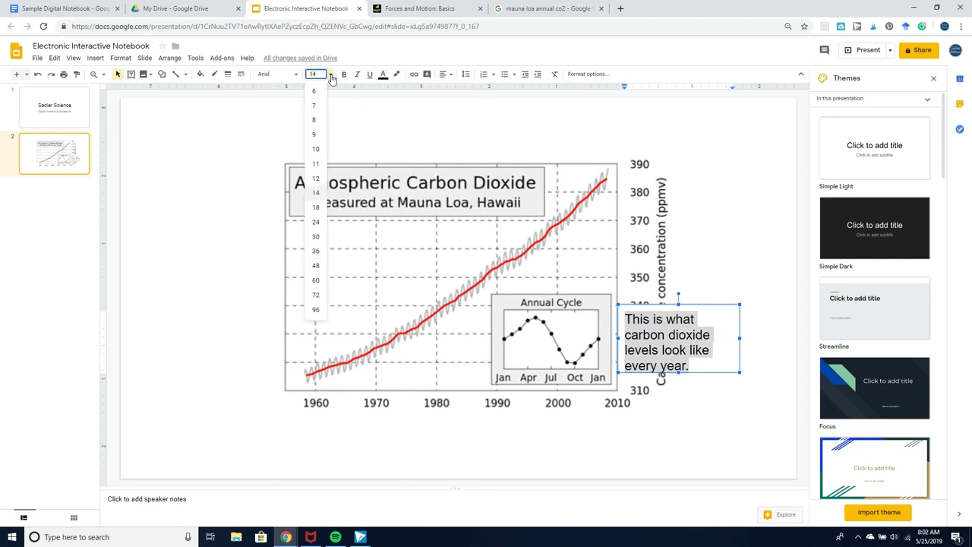
left_click(313, 119)
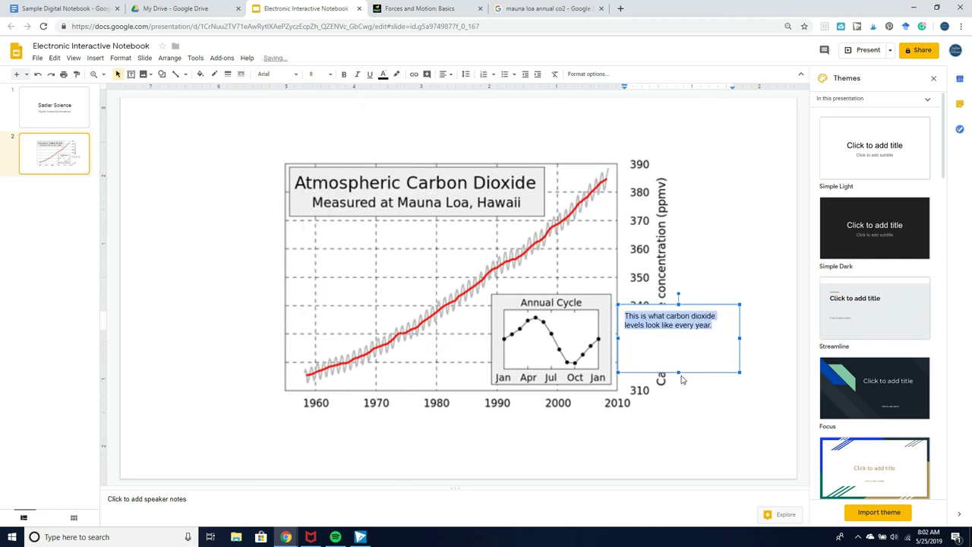
left_click(680, 374)
left_click_drag(673, 337, 673, 337)
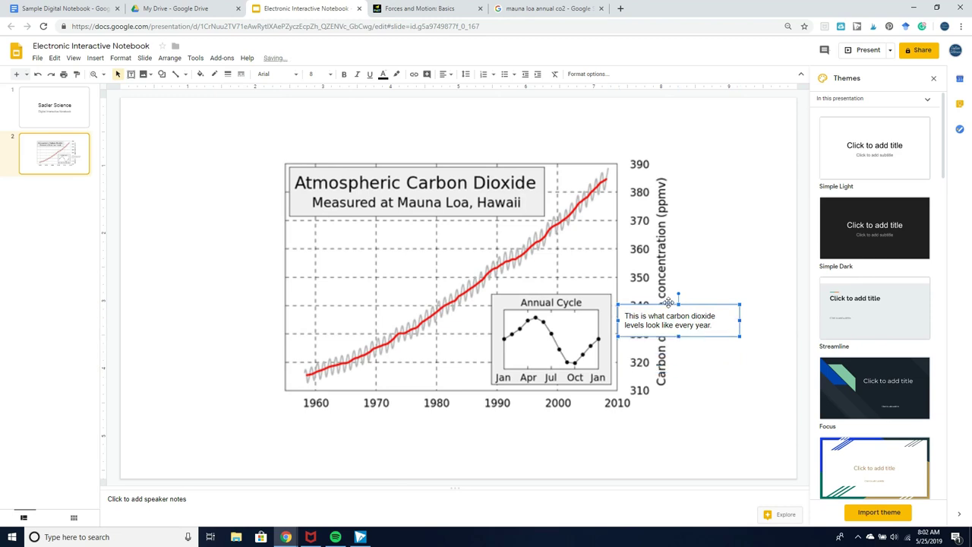
left_click_drag(668, 304, 657, 305)
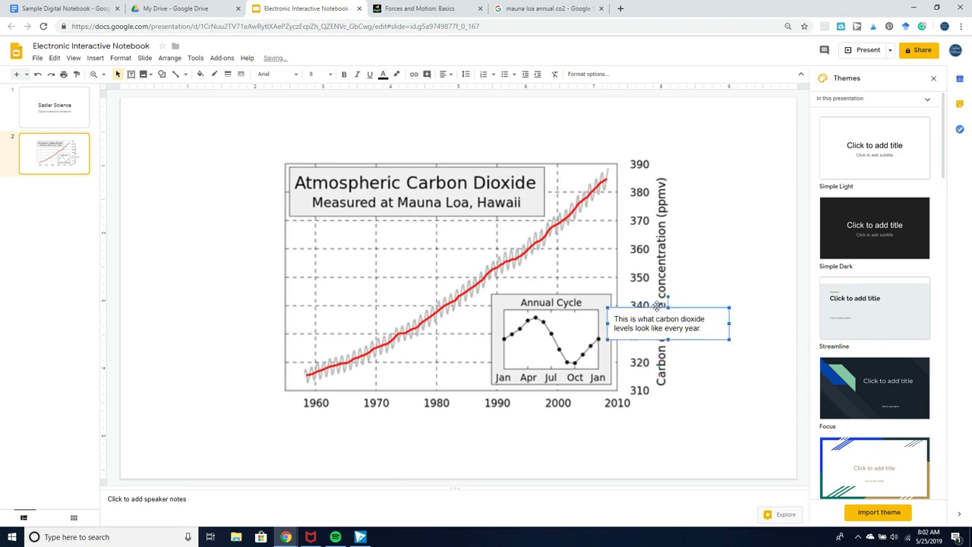
left_click(725, 410)
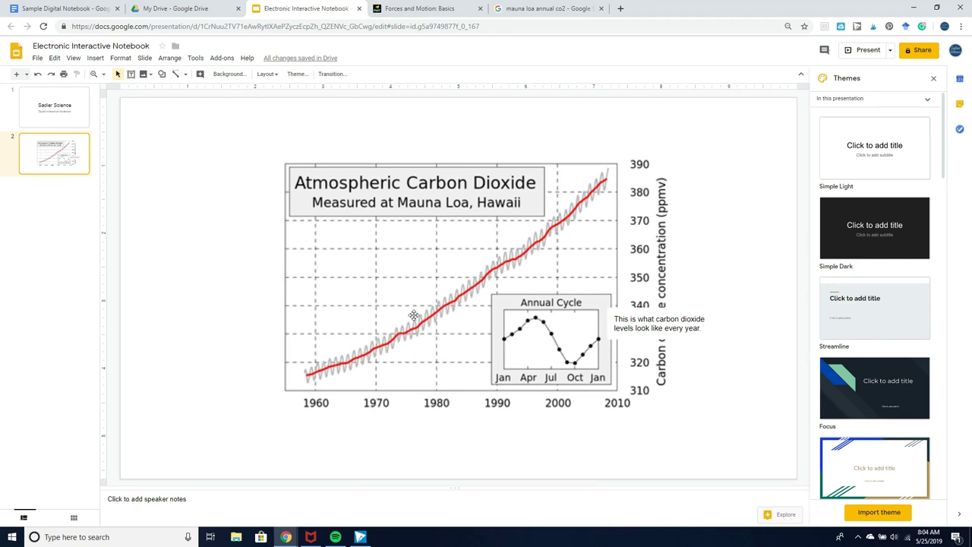
- Paste the 'The up and down pattern on the graph shows the annual cycle.' note at the chart's lower left
type("The up and down pattern on the graph shows the annual cycle.")
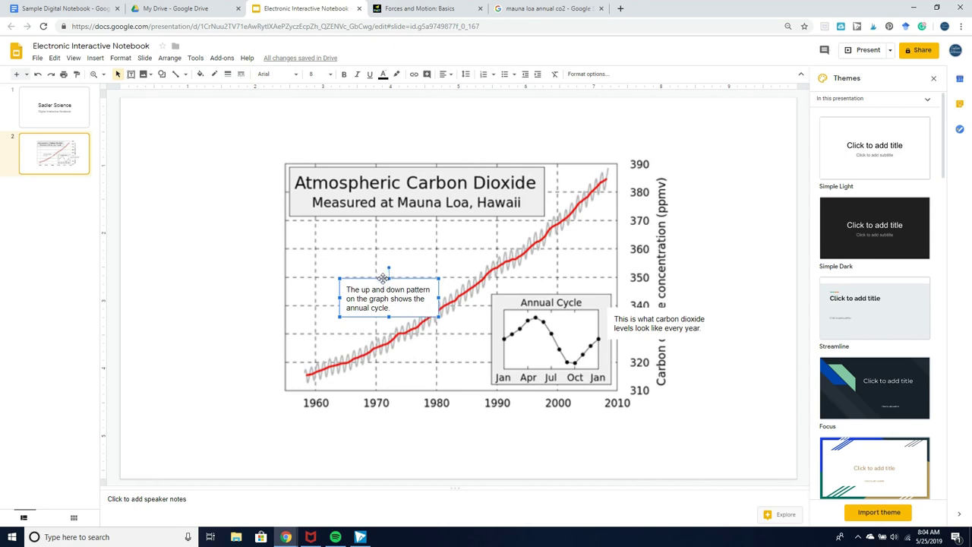
left_click_drag(382, 278, 355, 297)
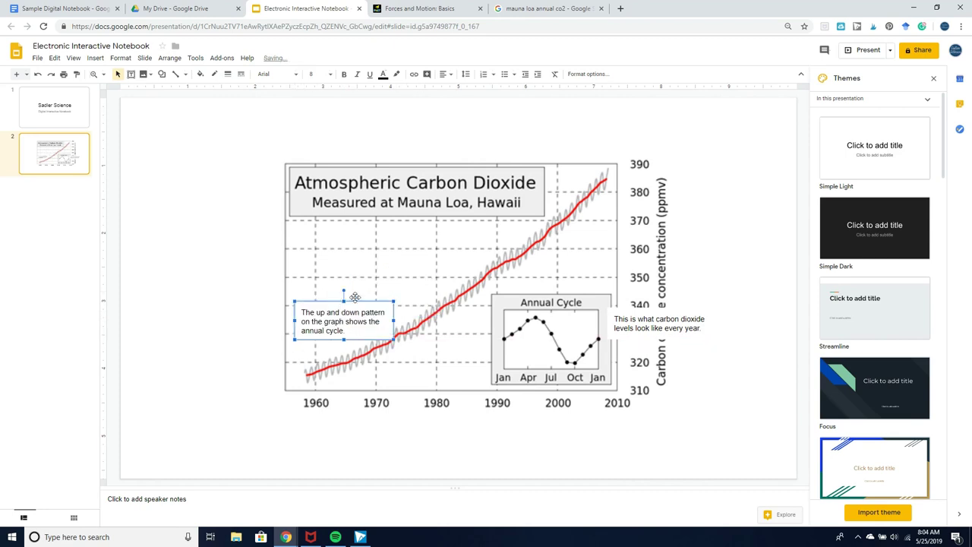
left_click(160, 350)
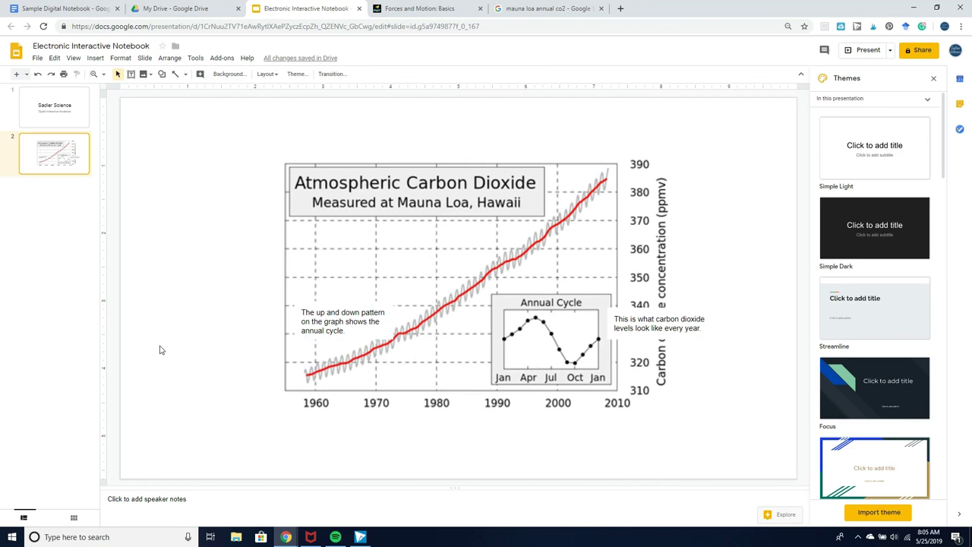
- Paste the 'The red line shows an average.' note with its arrow onto the chart
key("ctrl+v")
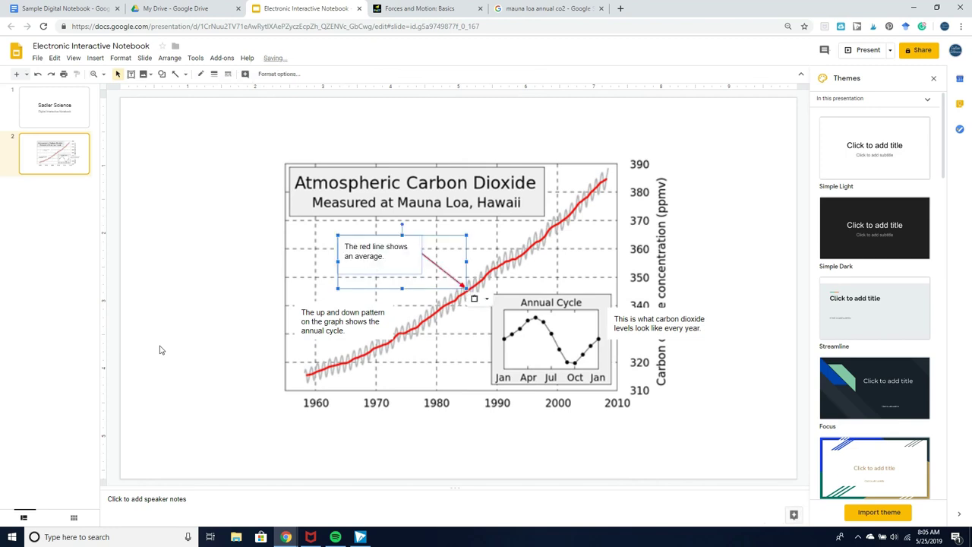
left_click(254, 454)
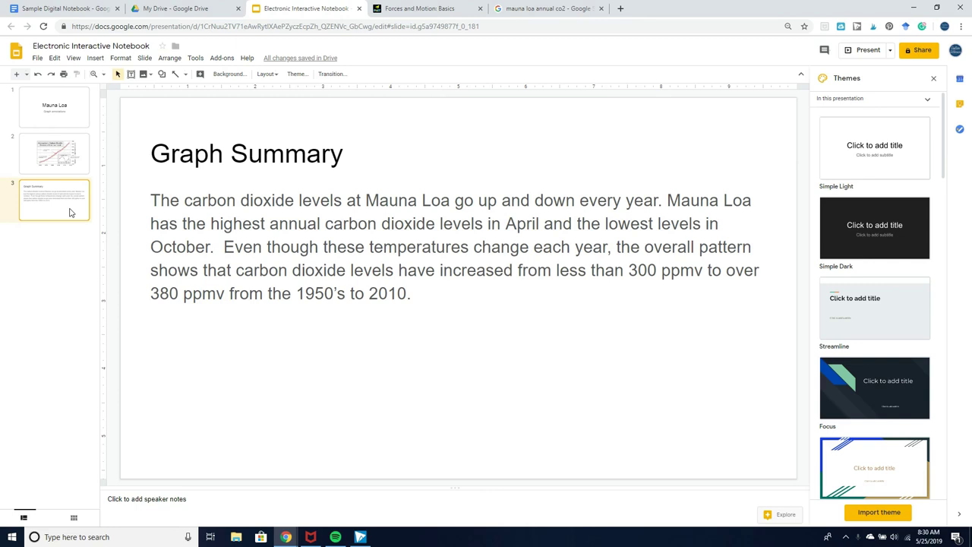
- Turn on view-only link sharing for the Electronic Interactive Notebook presentation and copy its link
left_click(920, 50)
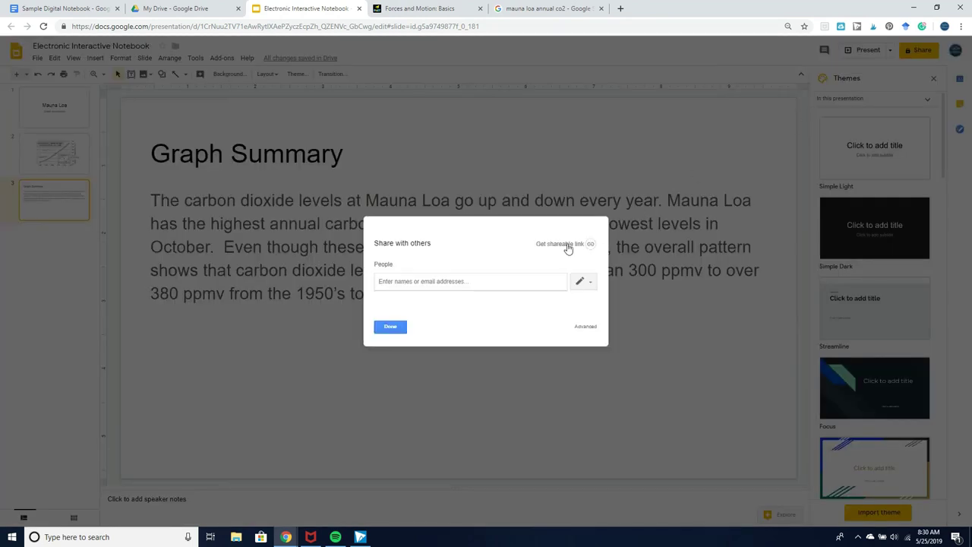
left_click(563, 247)
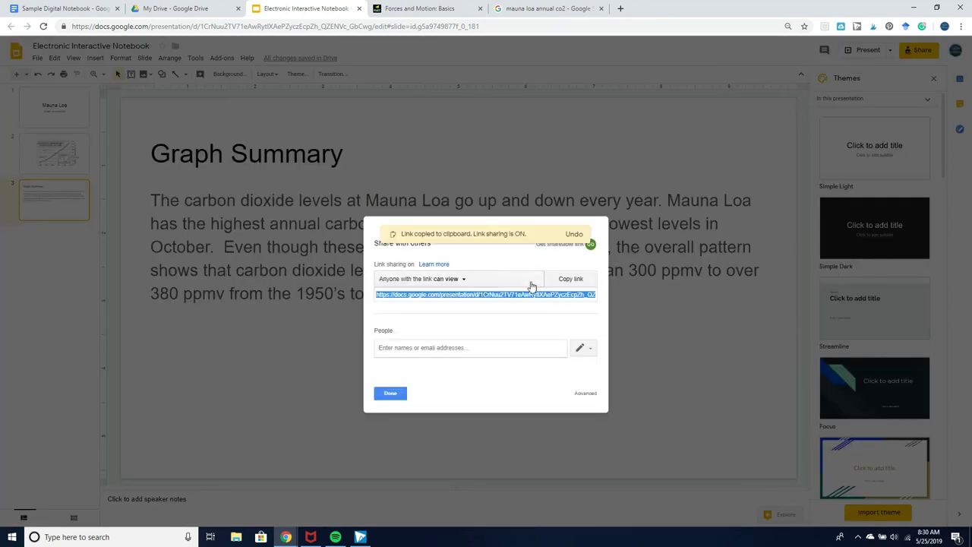
left_click(390, 393)
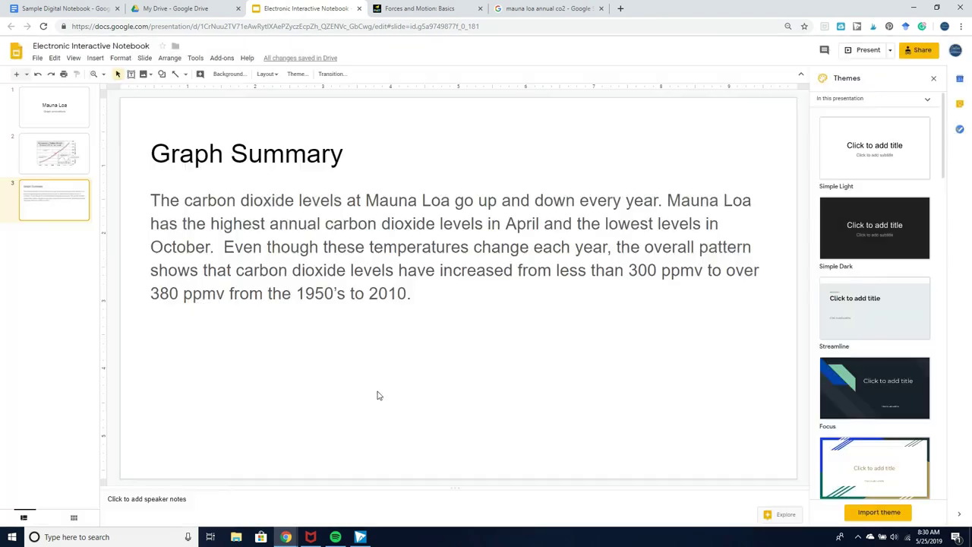
left_click(68, 8)
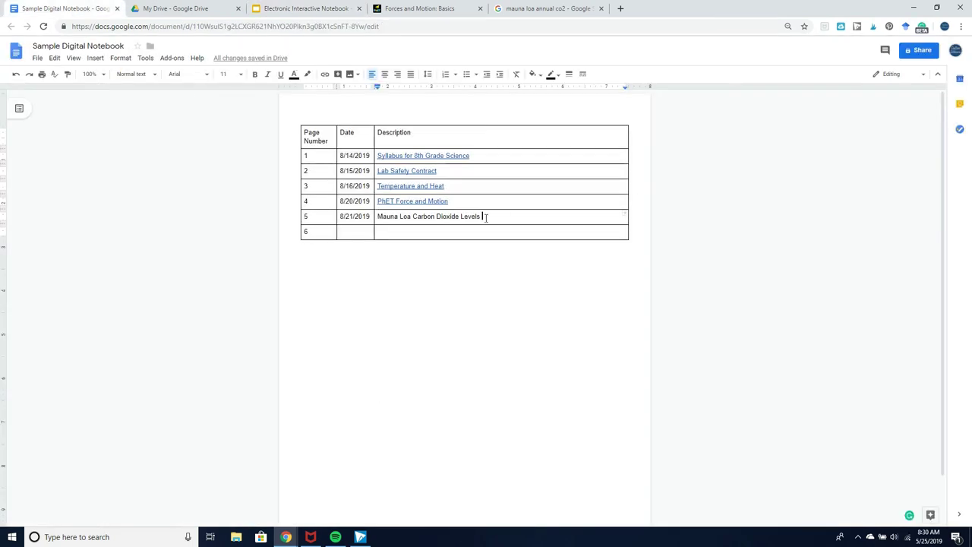
- Hyperlink row 5's 'Mauna Loa Carbon Dioxide Levels' to the copied presentation URL
left_click_drag(482, 217, 378, 220)
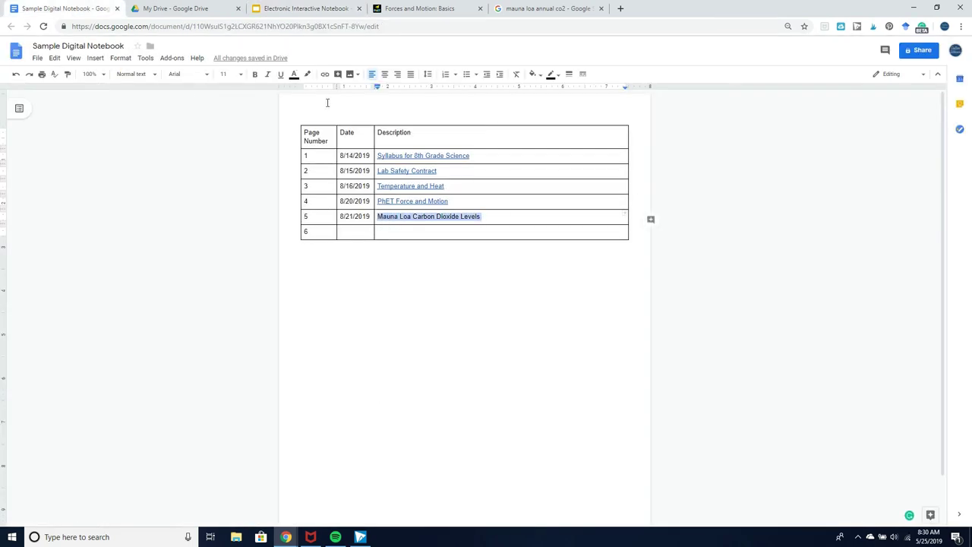
left_click(324, 74)
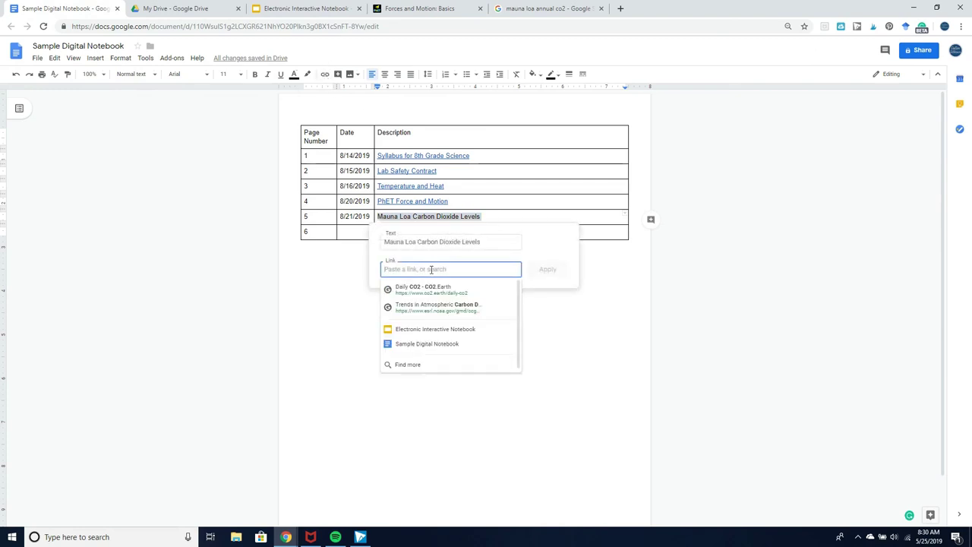
key("ctrl+v")
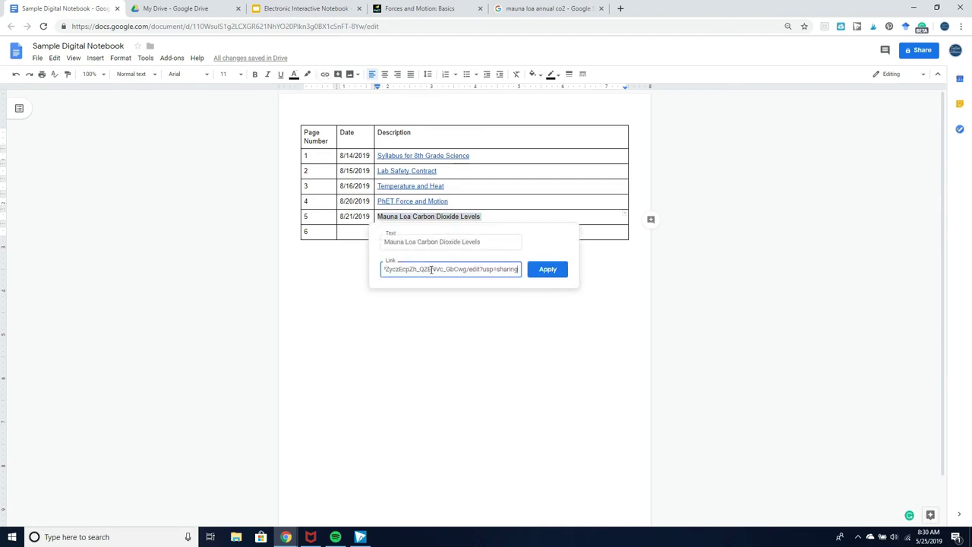
left_click(562, 271)
left_click(563, 269)
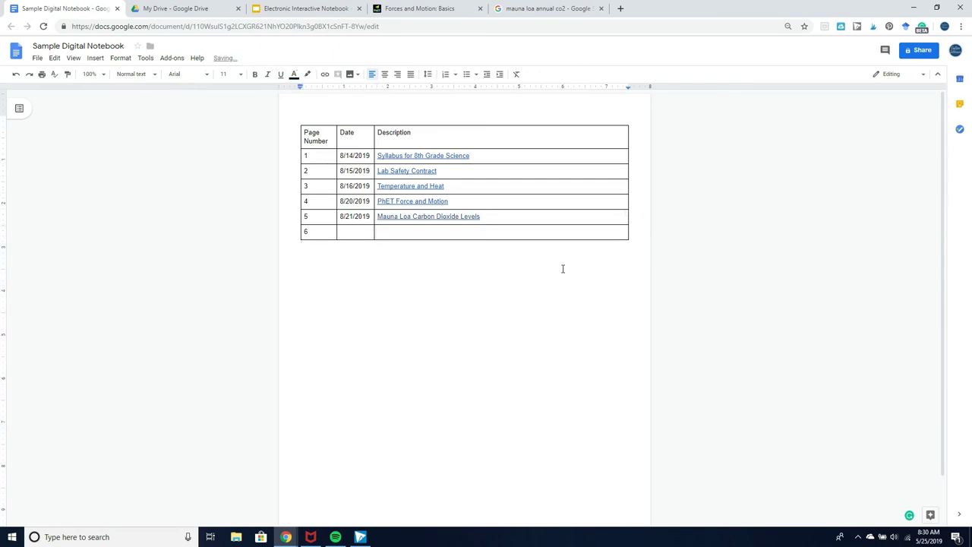